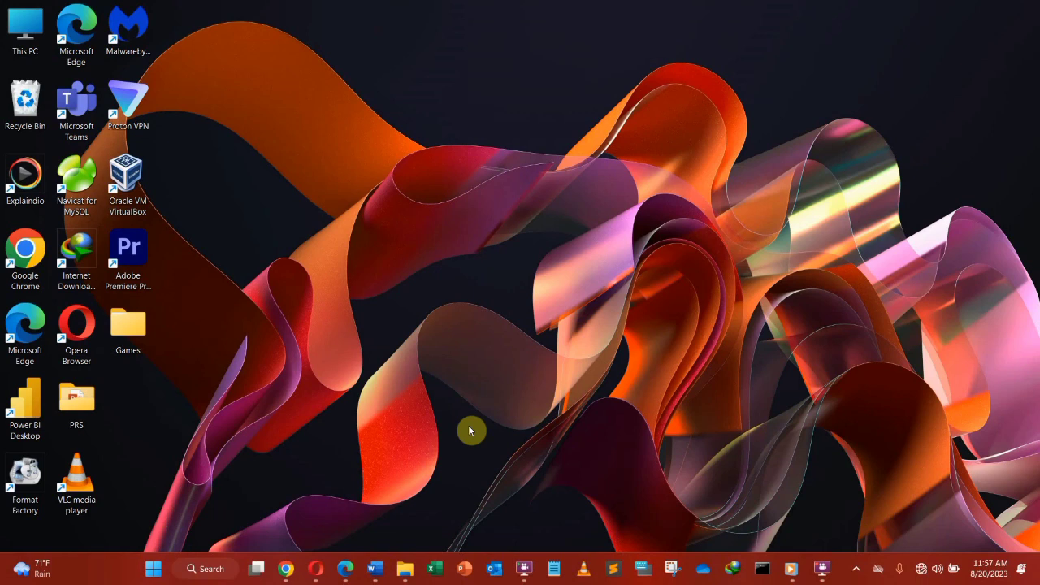
Step: Launch Word from the taskbar and create a new blank document
left_click(374, 569)
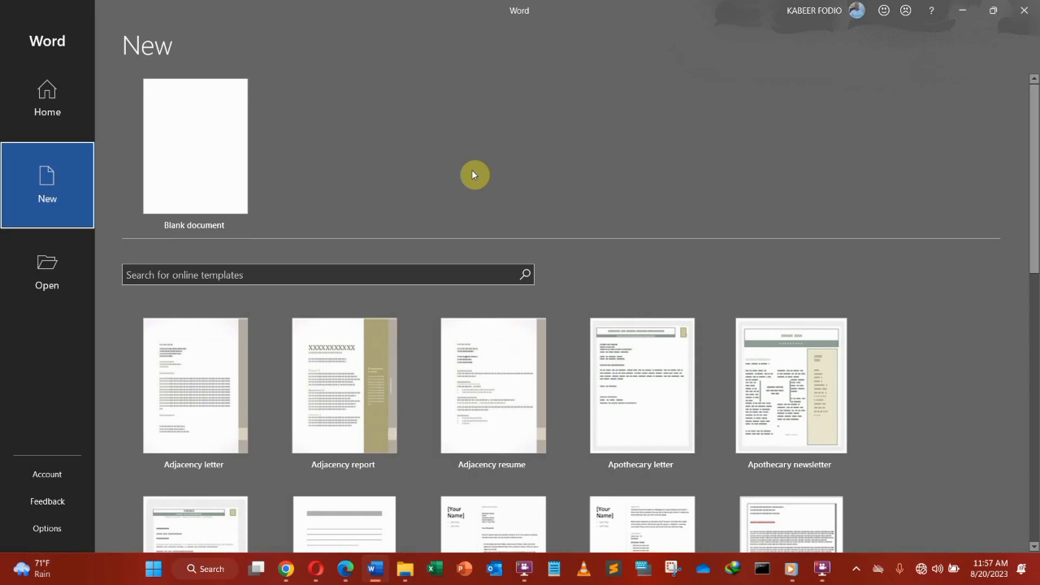
left_click(191, 149)
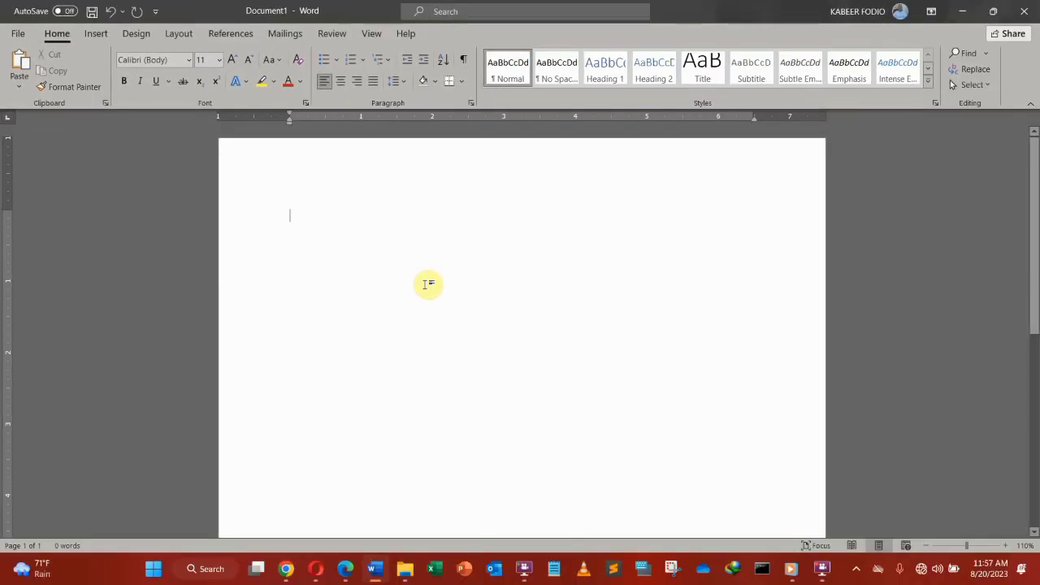
Step: Generate sample paragraphs by entering the formula =rand(10,7) on the first line
type("=")
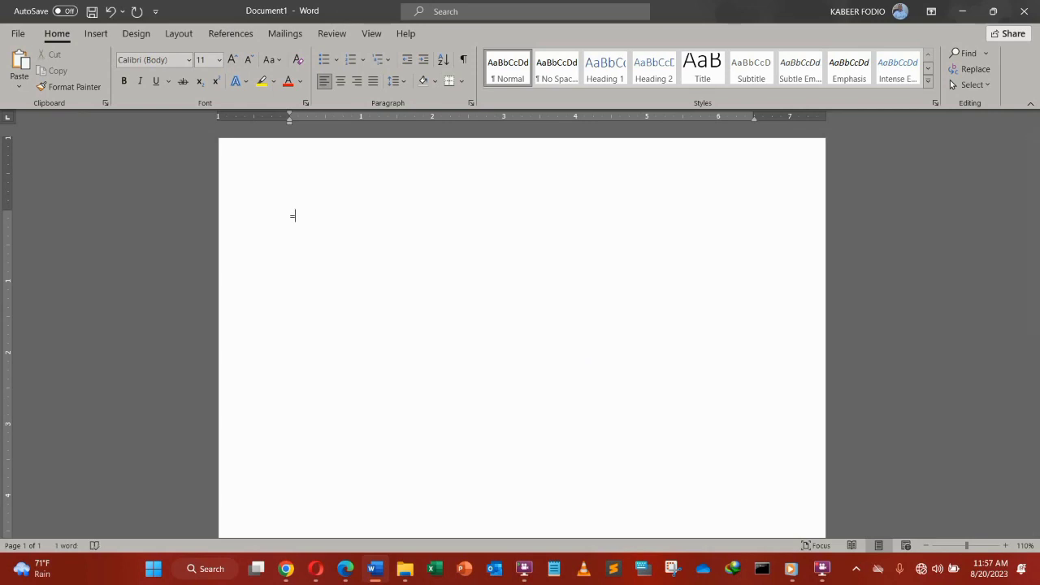
scroll(428, 290, "up", 14, "ctrl")
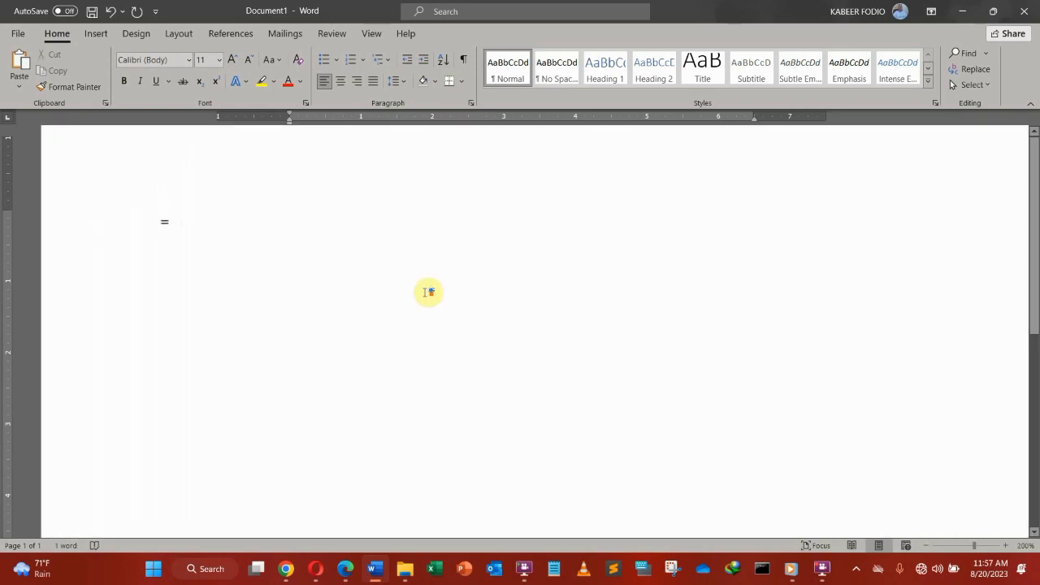
scroll(427, 290, "up", 16, "ctrl")
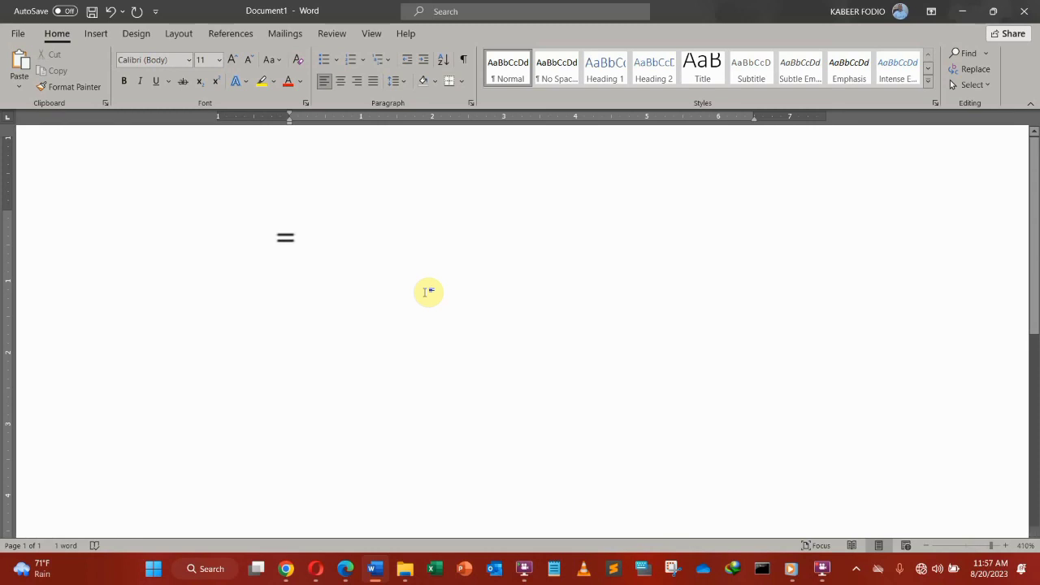
type("rand")
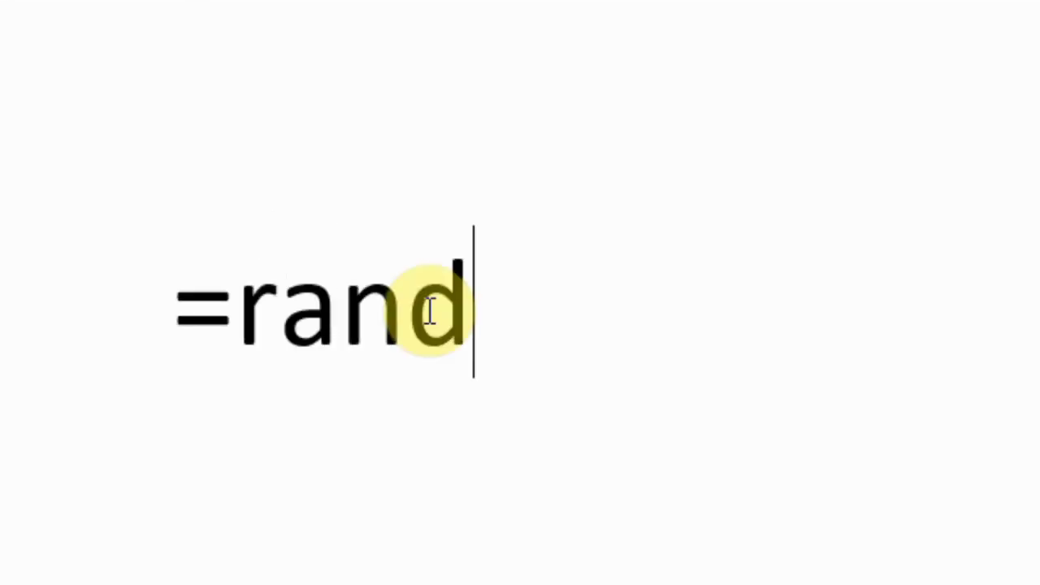
type("()")
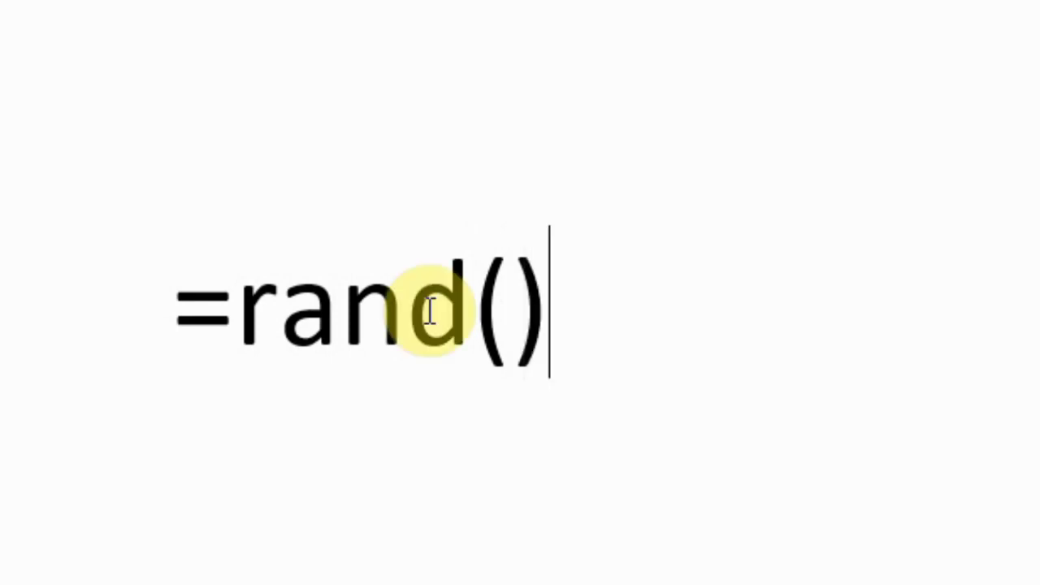
key("Left")
type("10,")
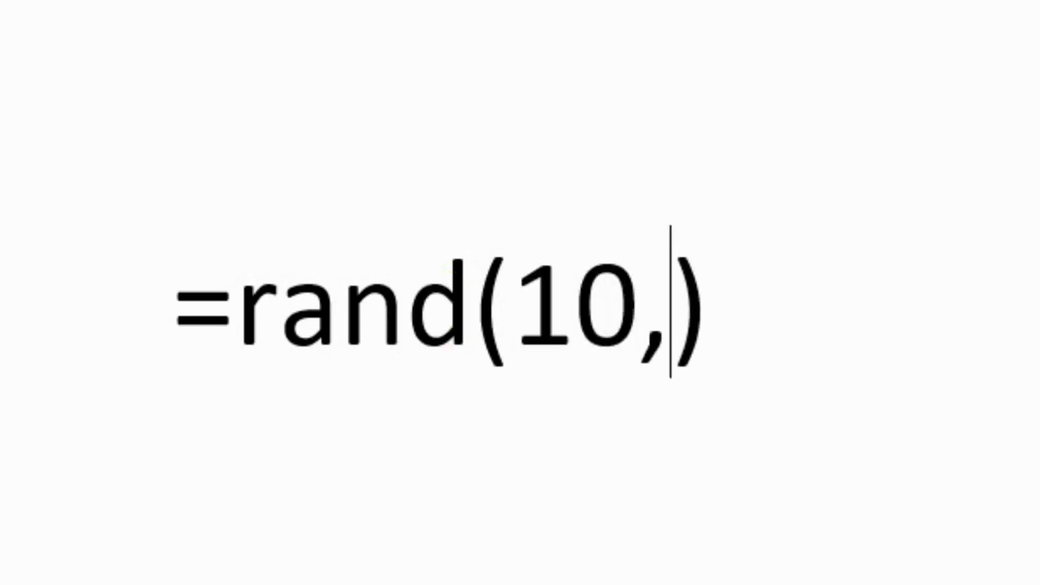
key("Right")
key("Left")
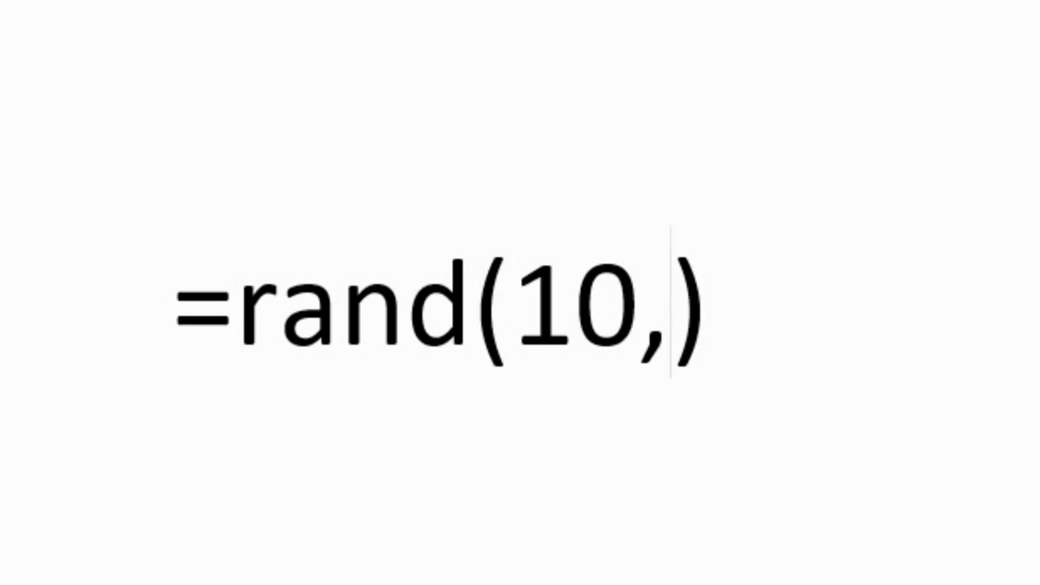
type("7")
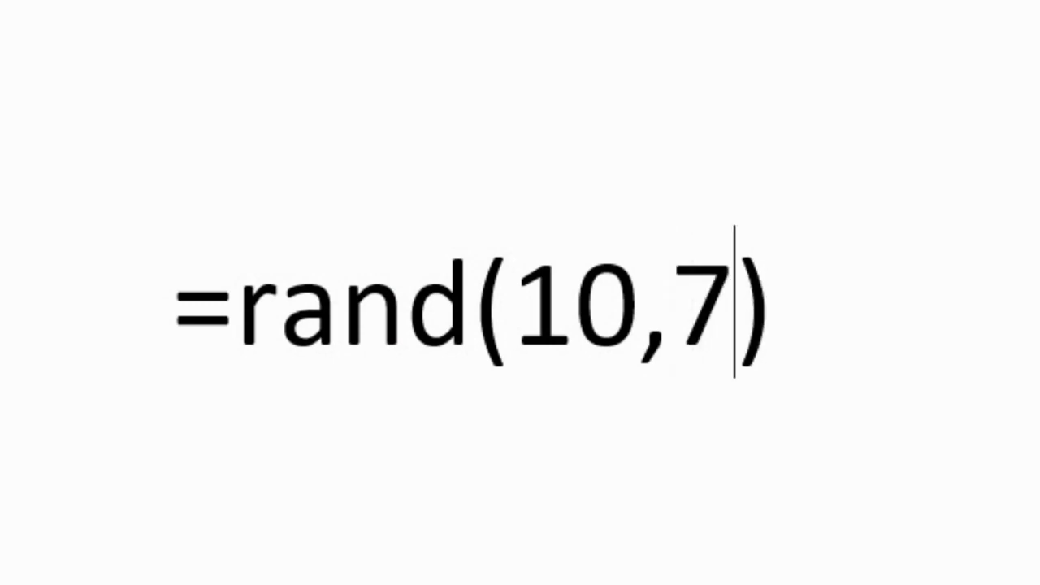
key("End")
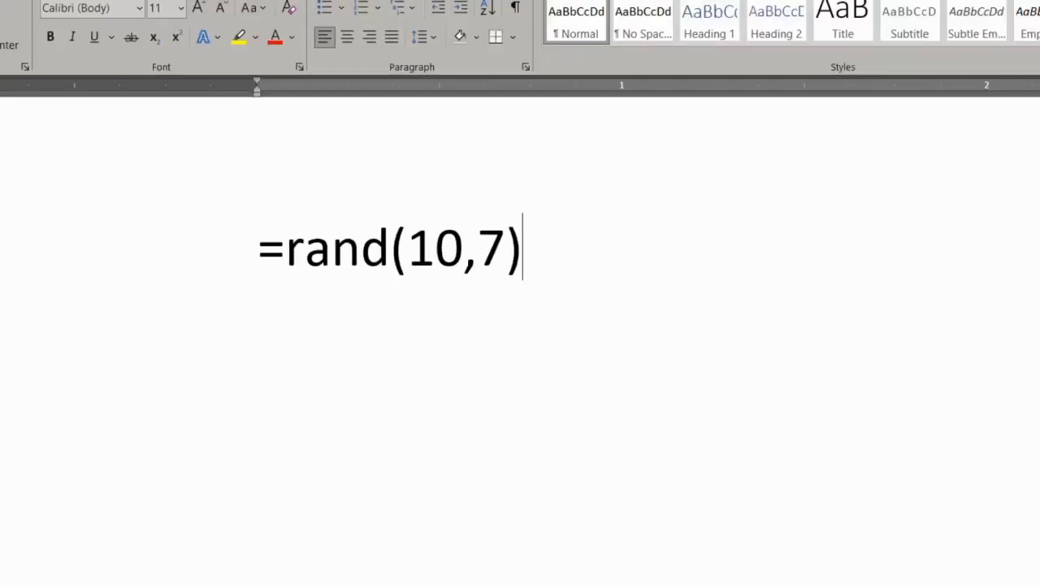
key("Return")
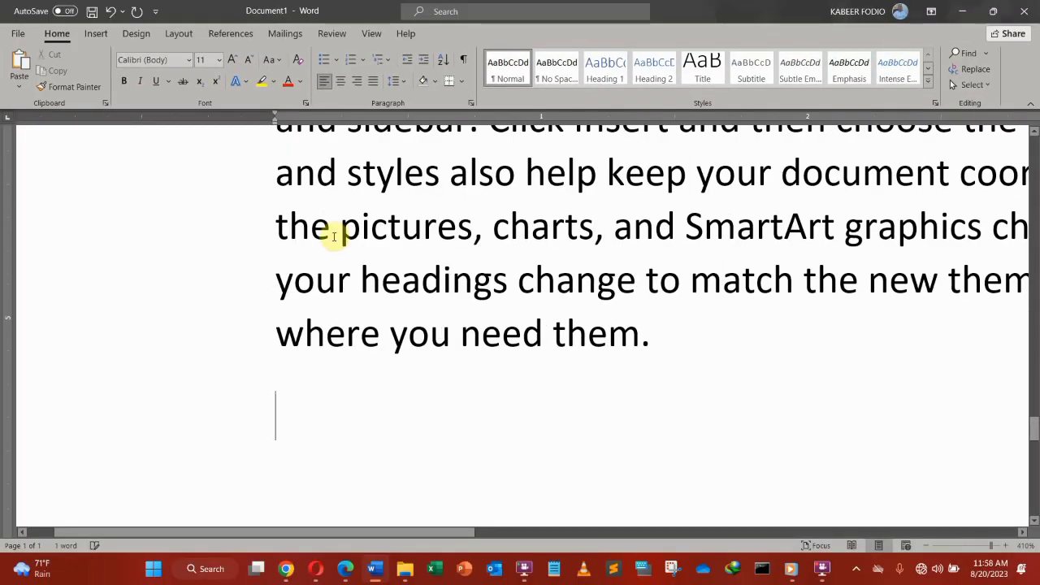
scroll(334, 237, "down", 12)
scroll(336, 237, "down", 16)
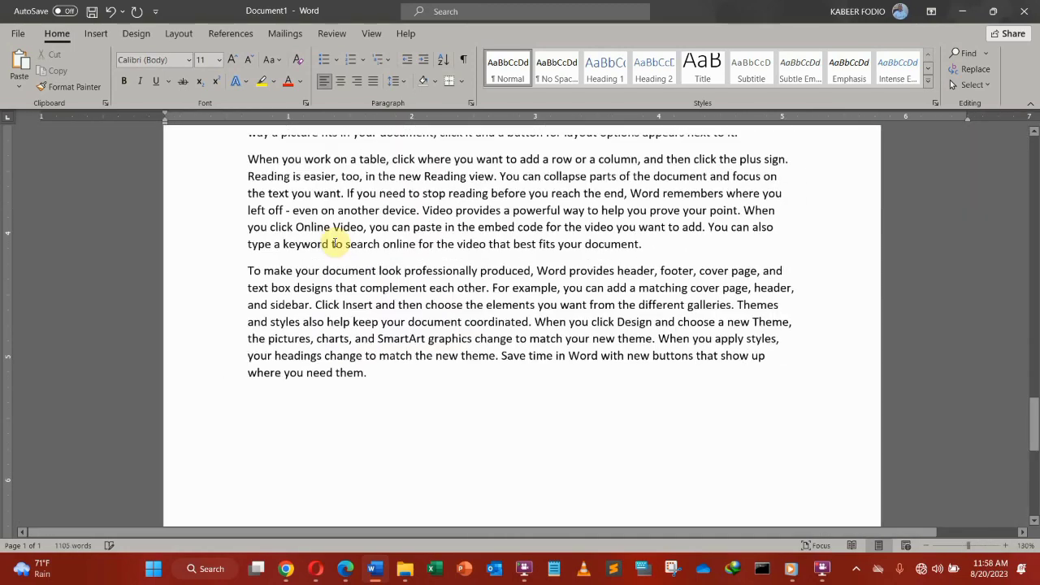
scroll(336, 241, "down", 3)
scroll(378, 267, "up", 5)
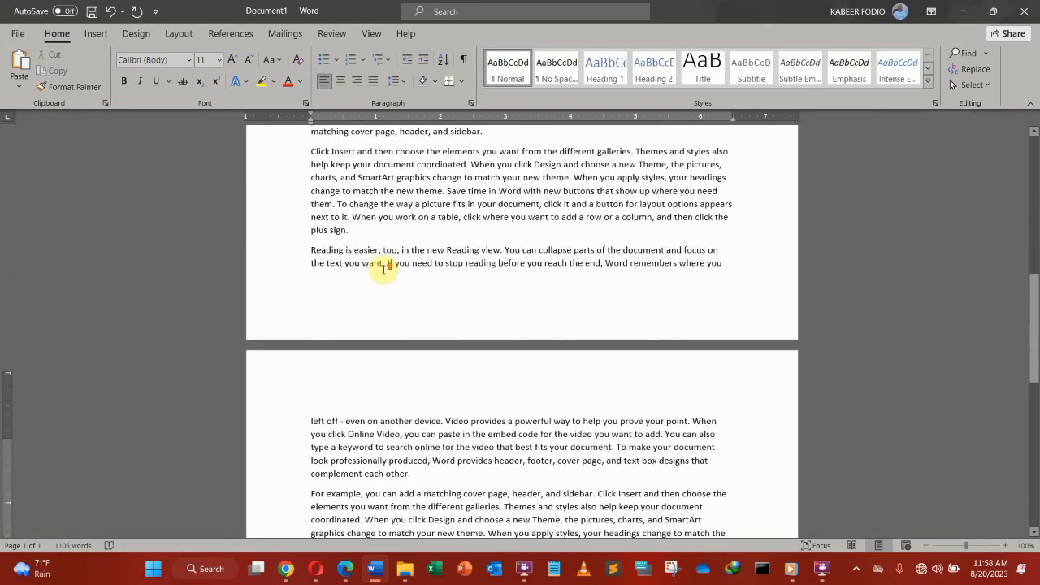
scroll(385, 267, "up", 9)
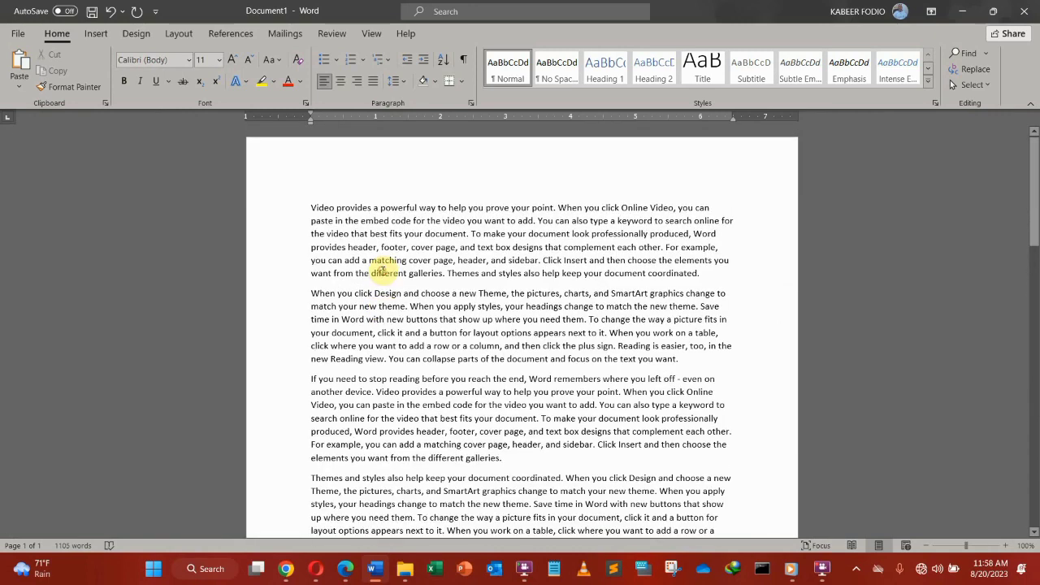
scroll(382, 270, "down", 10)
left_click(384, 290)
scroll(443, 266, "up", 6)
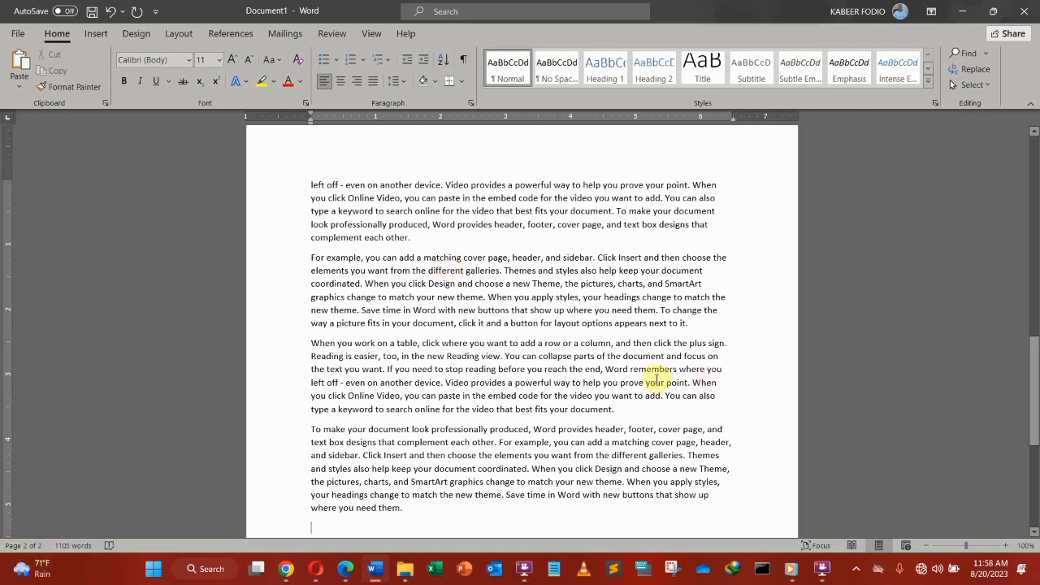
scroll(609, 351, "up", 10)
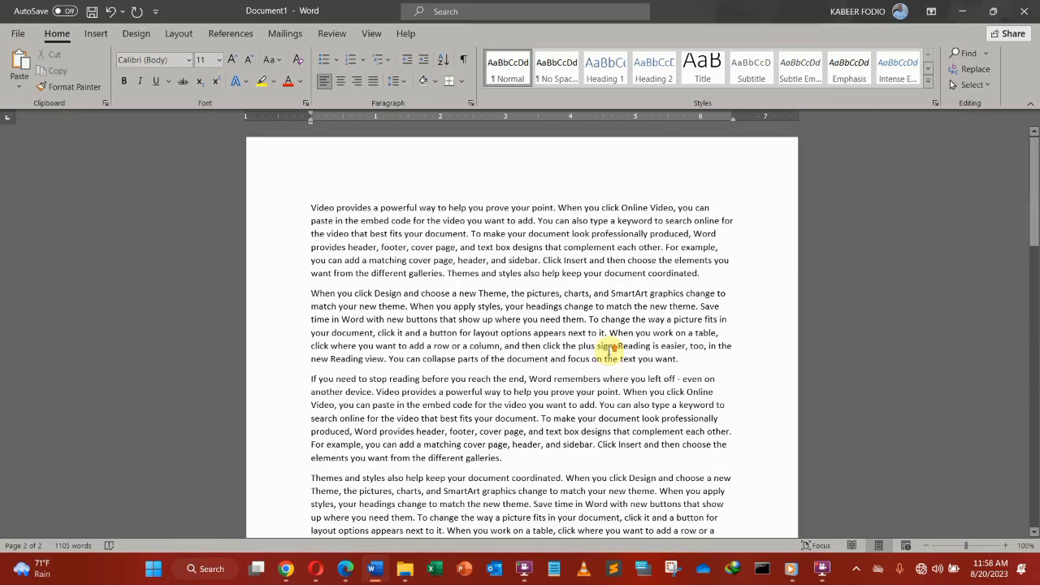
left_click(311, 203)
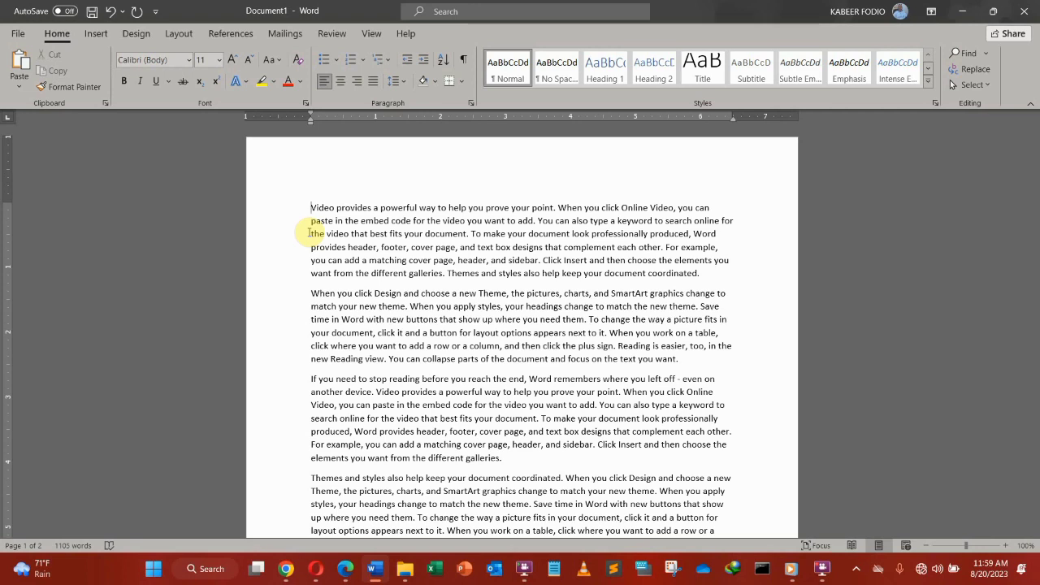
Step: Add a new top line above the sample text and type 'Content' on it
key("Return")
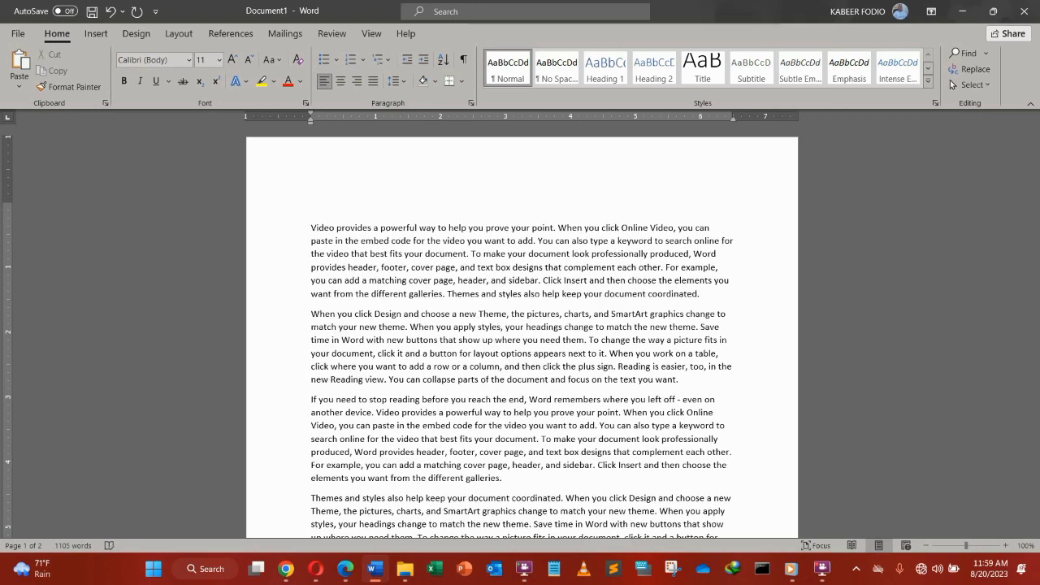
left_click(309, 230)
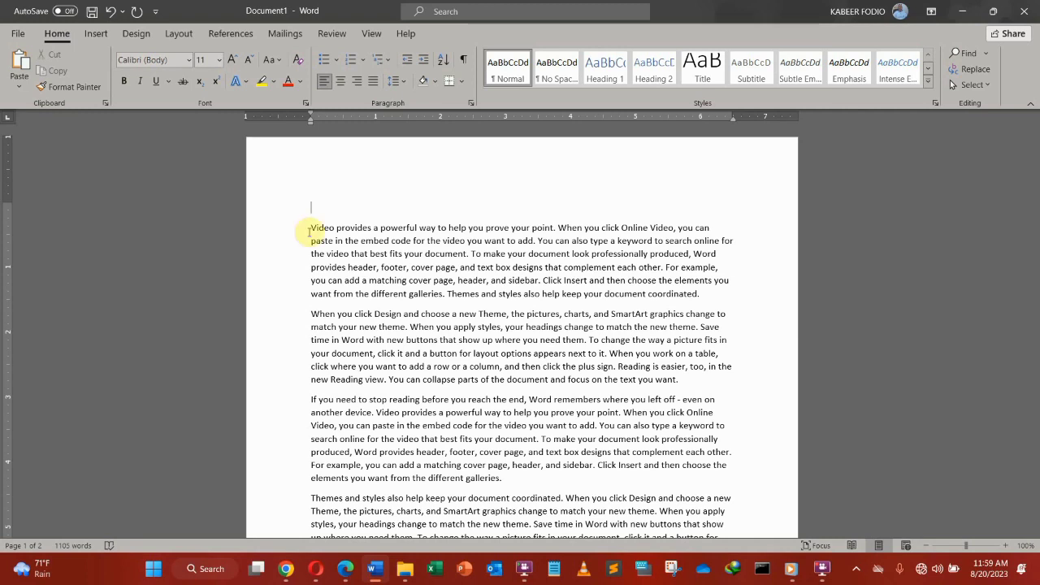
type("Content")
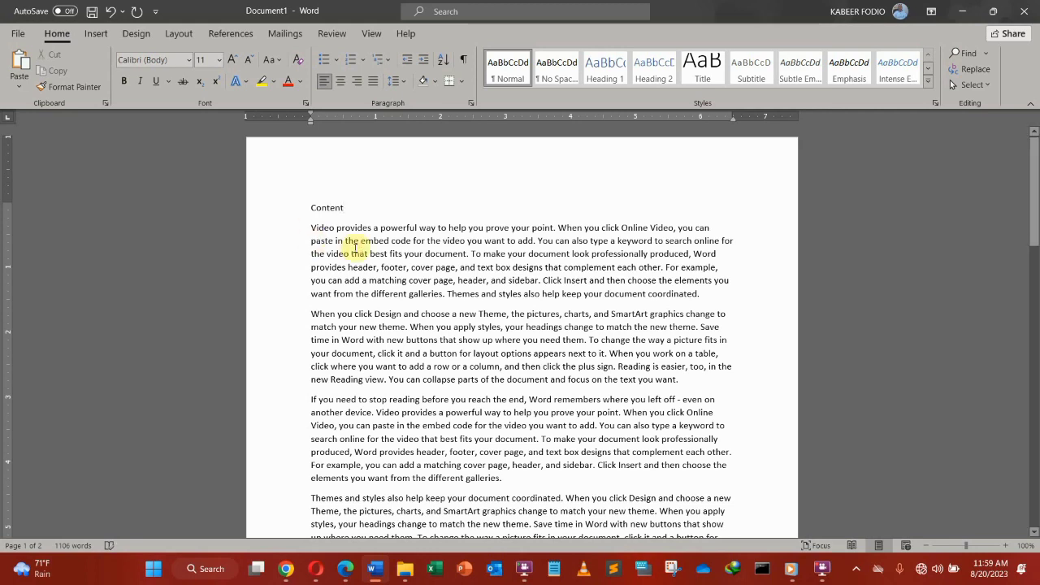
scroll(365, 232, "up", 6)
scroll(365, 232, "up", 7)
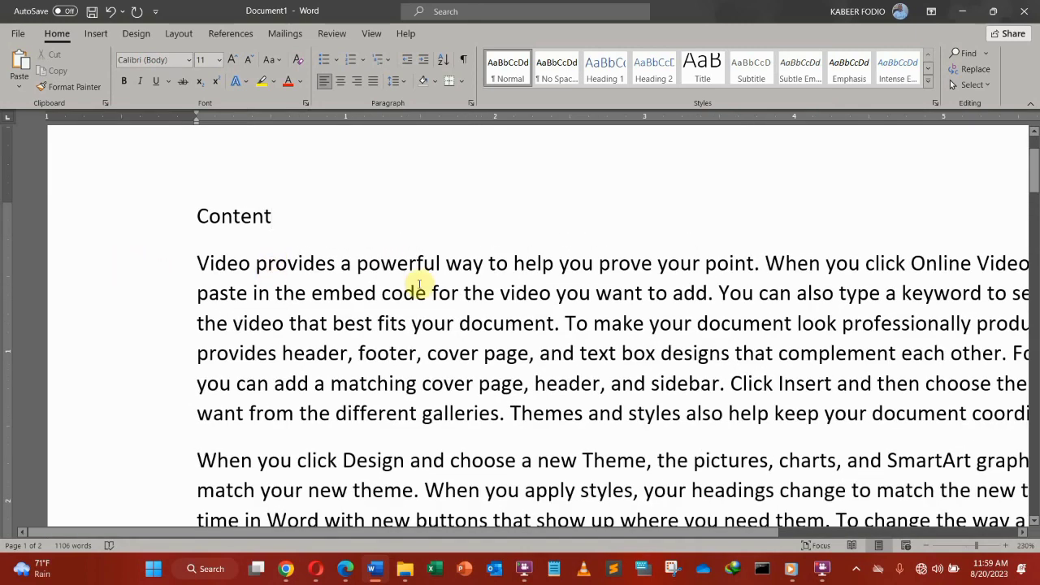
scroll(418, 276, "up", 3)
Step: Make 'Content' bold at 18 pt and leave an empty line below it
left_click_drag(285, 216, 186, 221)
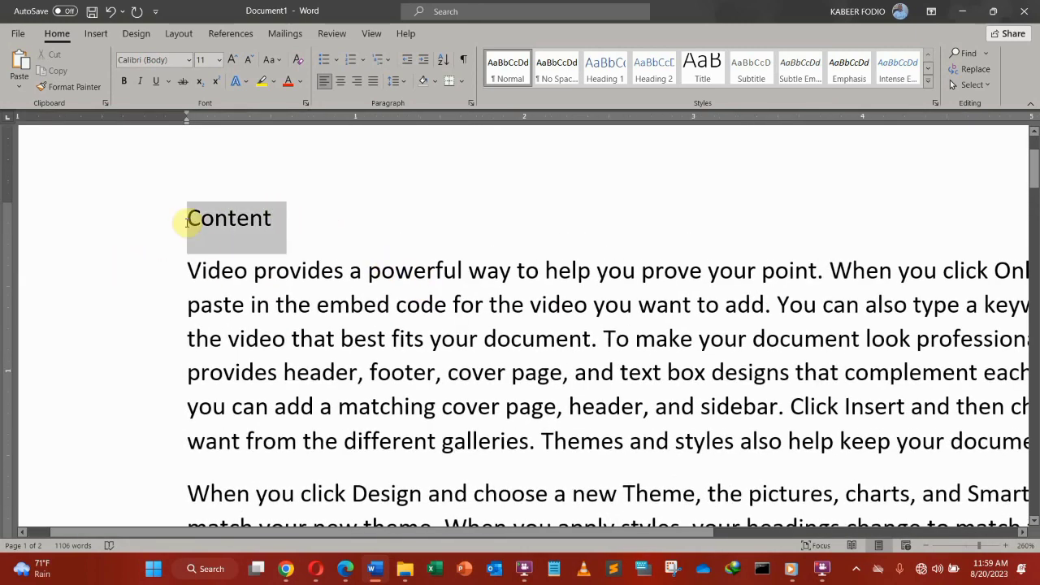
left_click(124, 80)
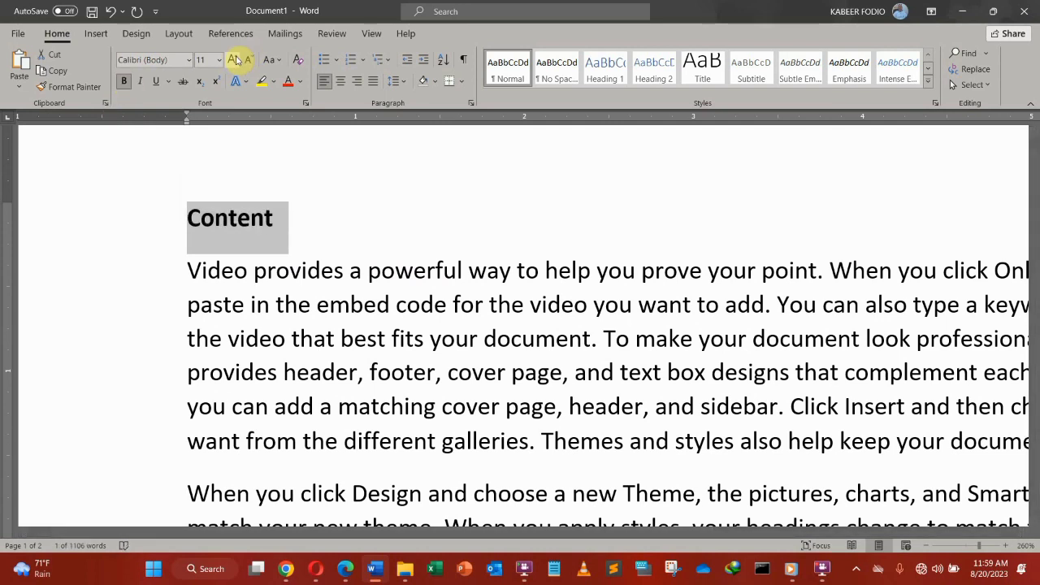
left_click(235, 60)
left_click(235, 60)
left_click(235, 60)
left_click(369, 216)
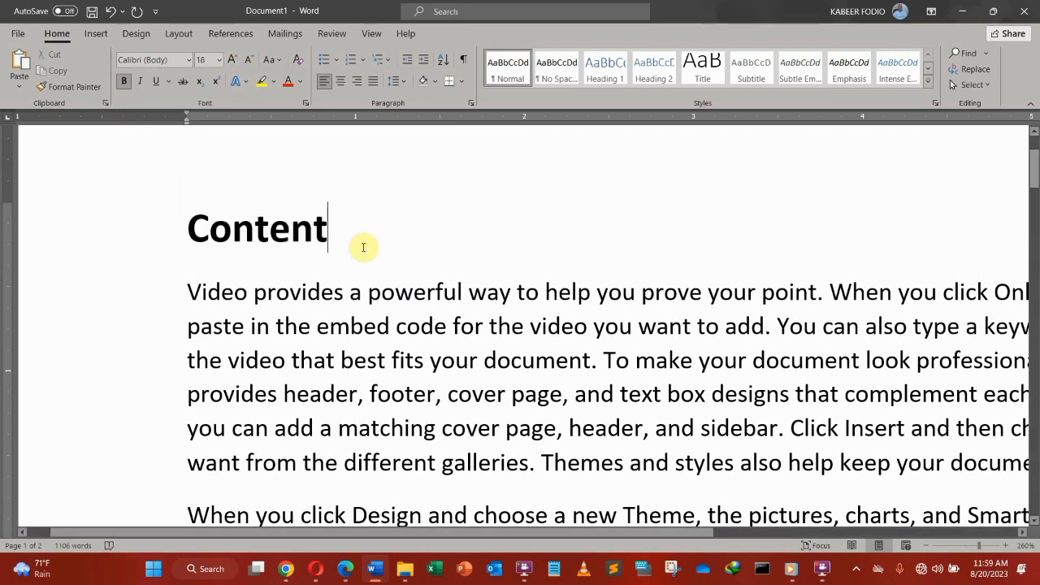
scroll(365, 246, "down", 2)
scroll(353, 225, "up", 4)
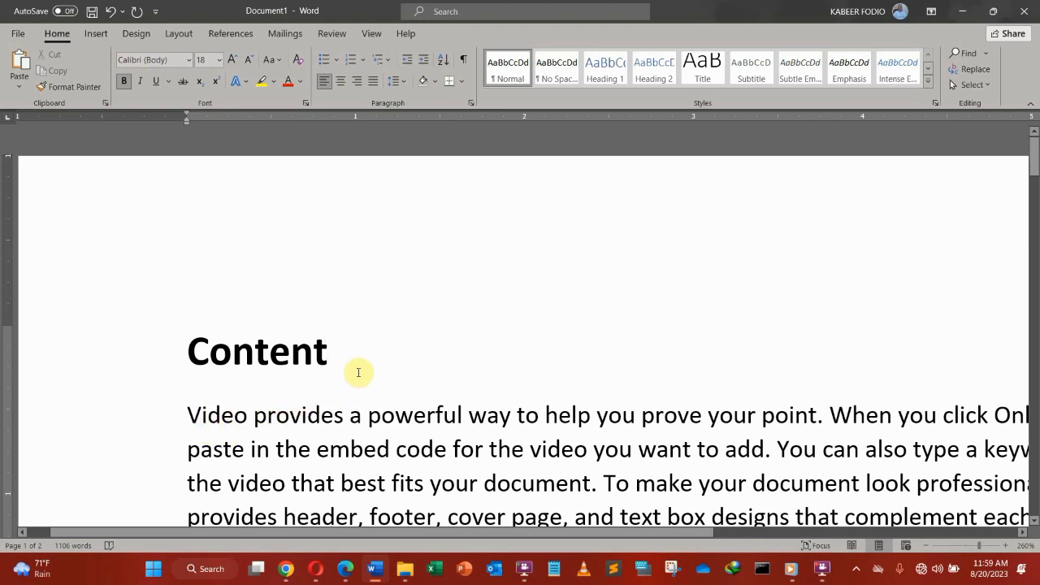
key("Return")
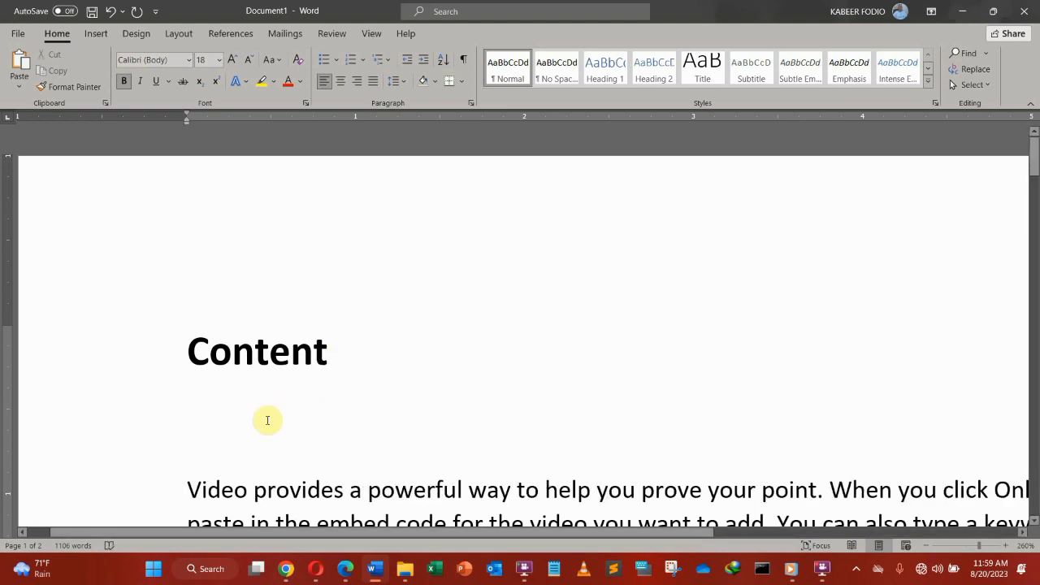
scroll(313, 425, "down", 13, "ctrl")
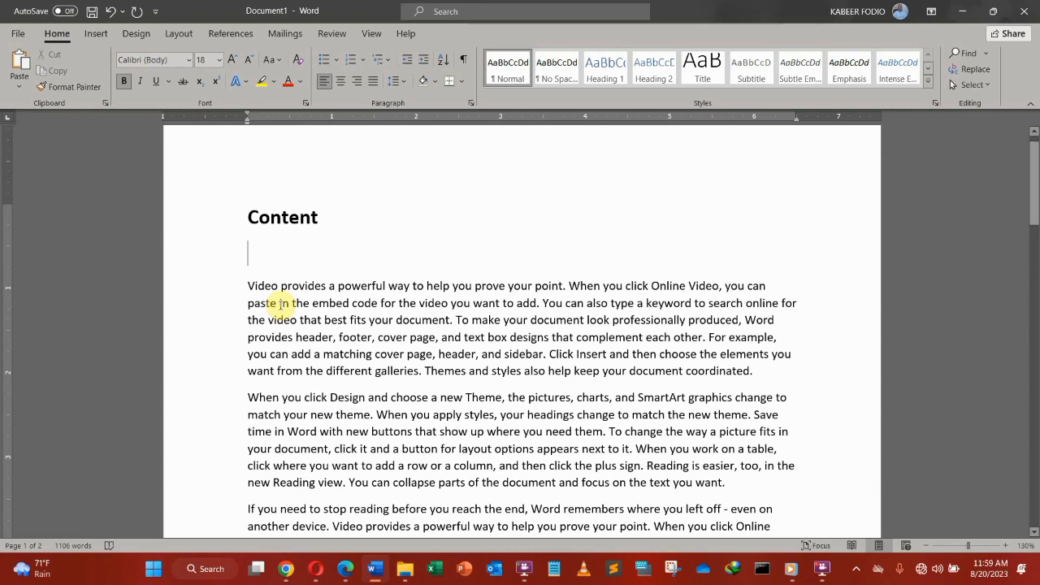
Step: Type 'Chapter One' on the empty line under Content
type("c")
key("BackSpace")
type("c")
key("BackSpace")
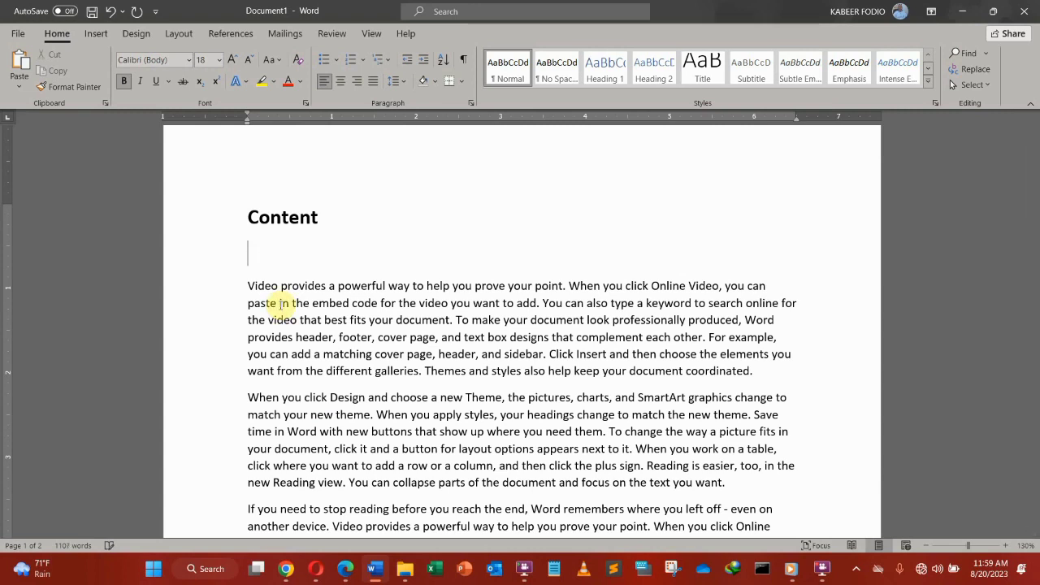
type("Chapter")
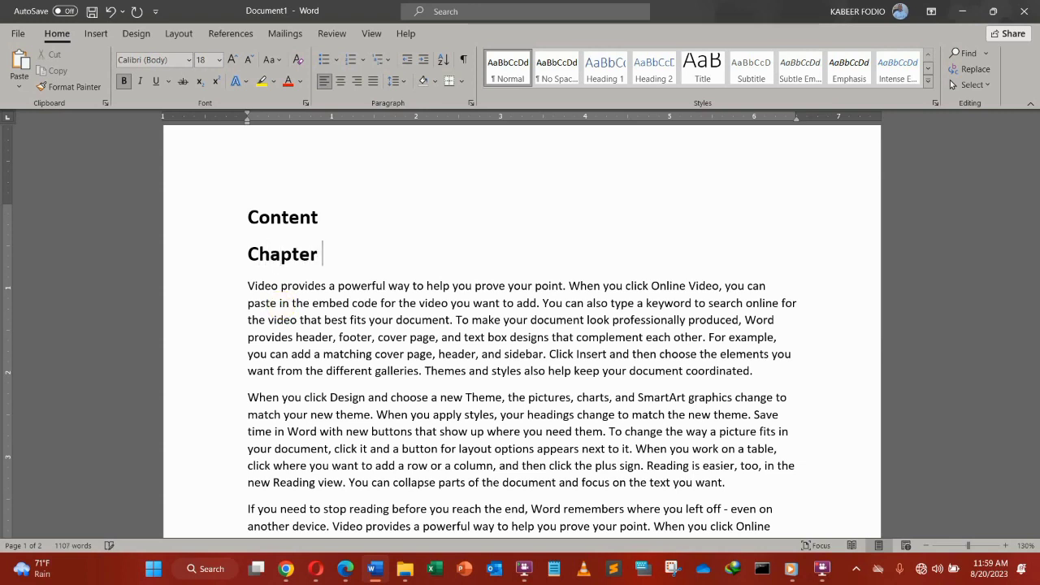
type(" One")
Step: Start a 'Chapter Two' line after the first body paragraph
left_click(783, 377)
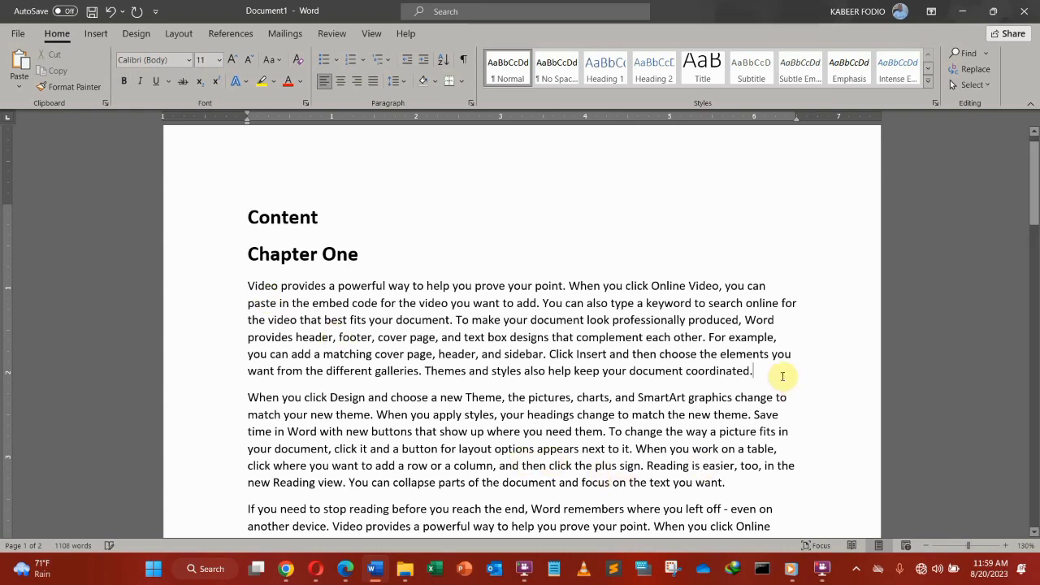
key("Return")
type("Ch")
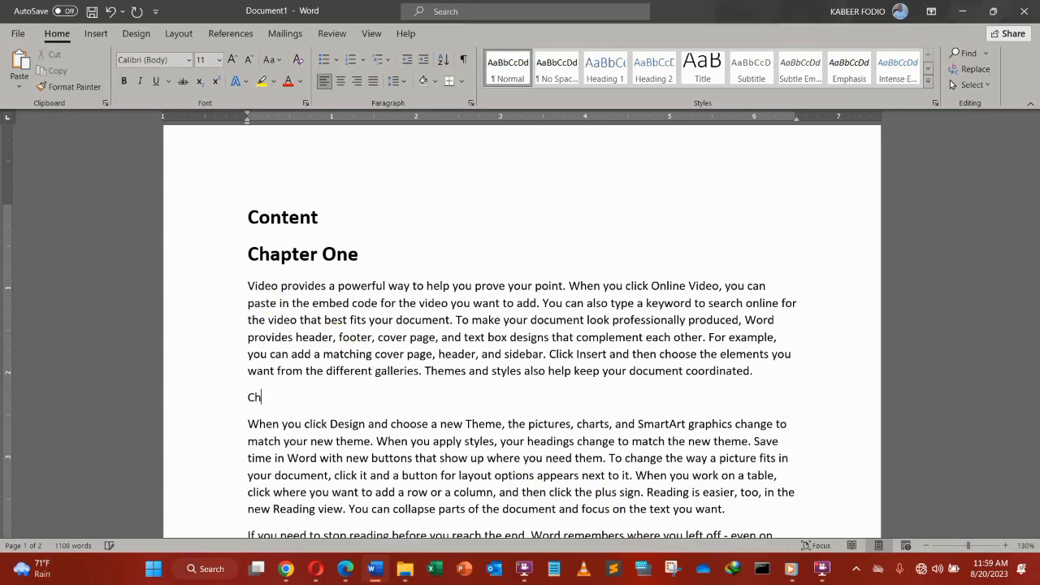
type("apter Two")
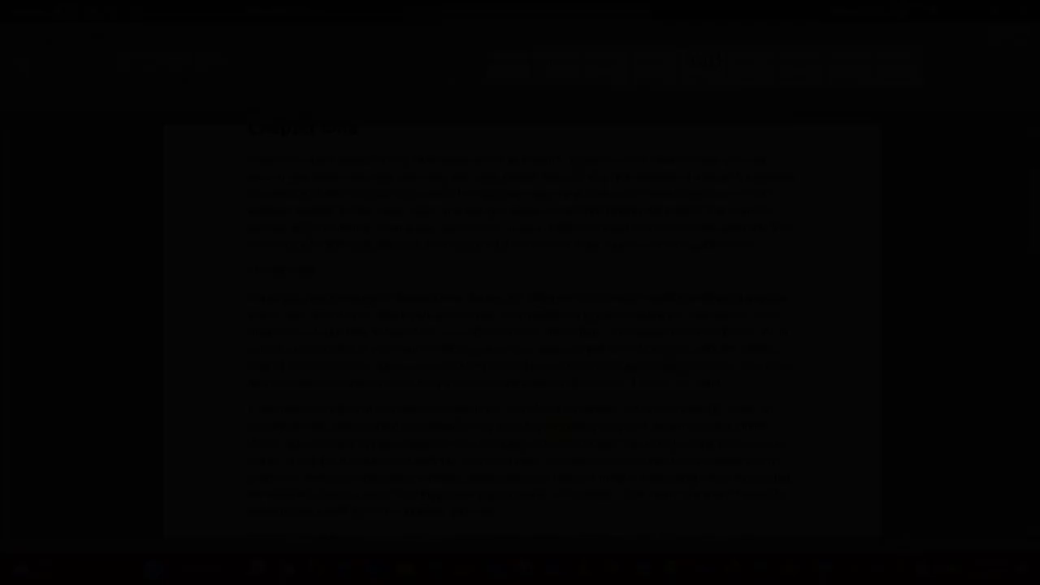
Step: Type 'Chapter Ten' and make it bold at 12 pt
type("Chapter Ten")
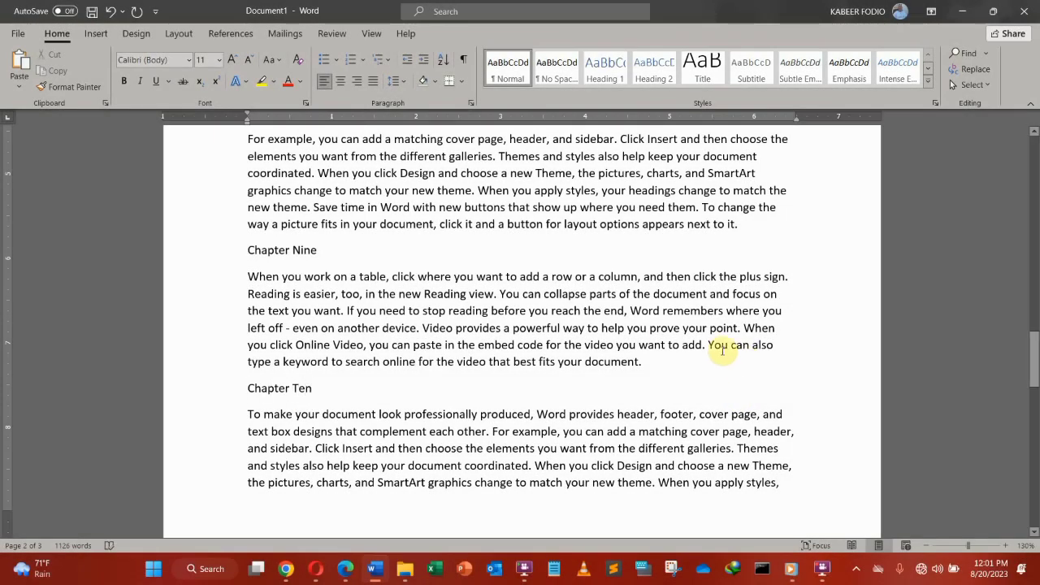
left_click_drag(322, 389, 249, 388)
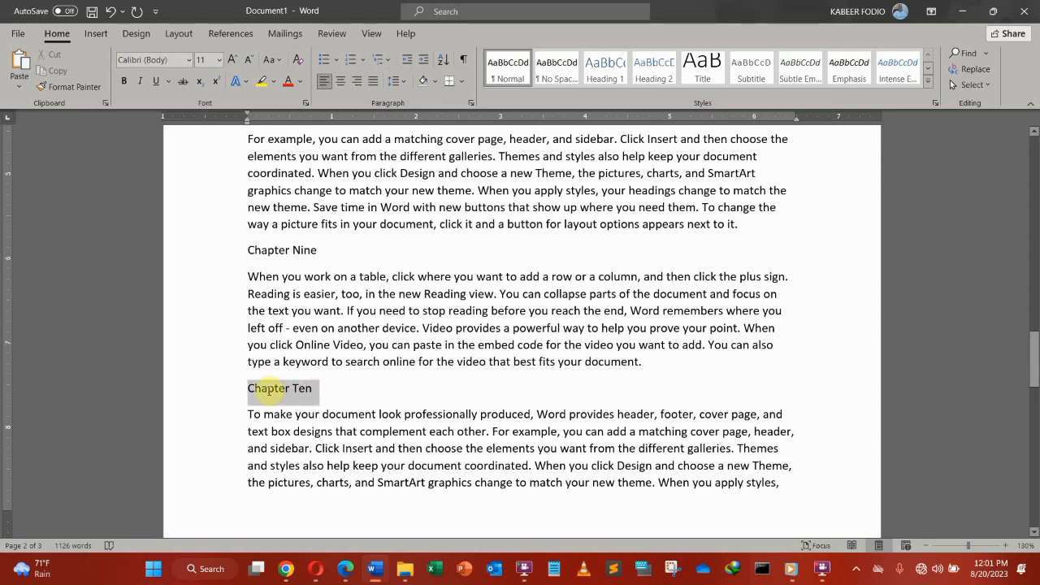
left_click(126, 81)
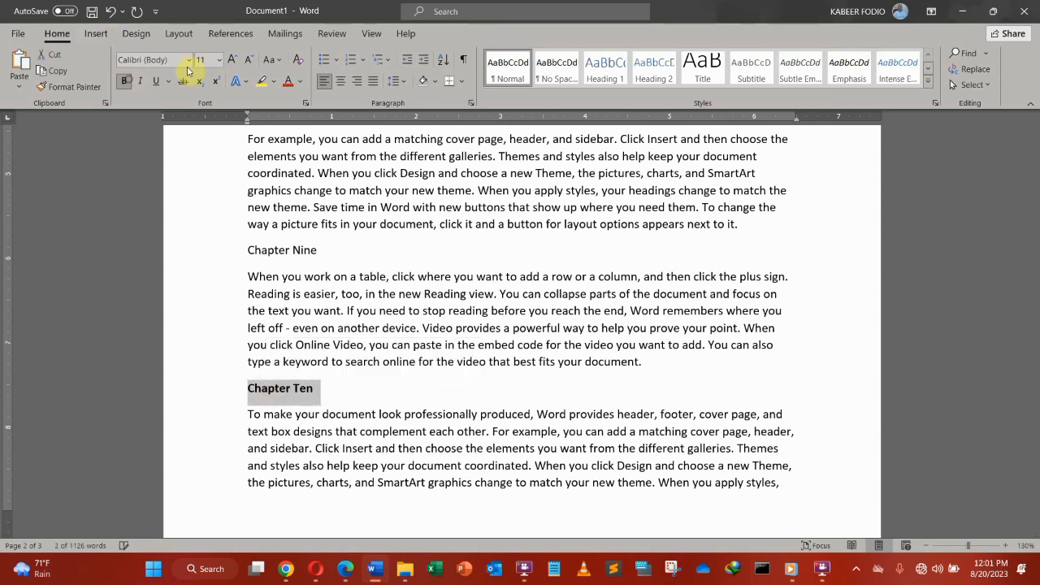
left_click(232, 60)
Step: Make the Chapter Nine through Chapter Six headings bold at 12 pt
left_click_drag(325, 251, 243, 257)
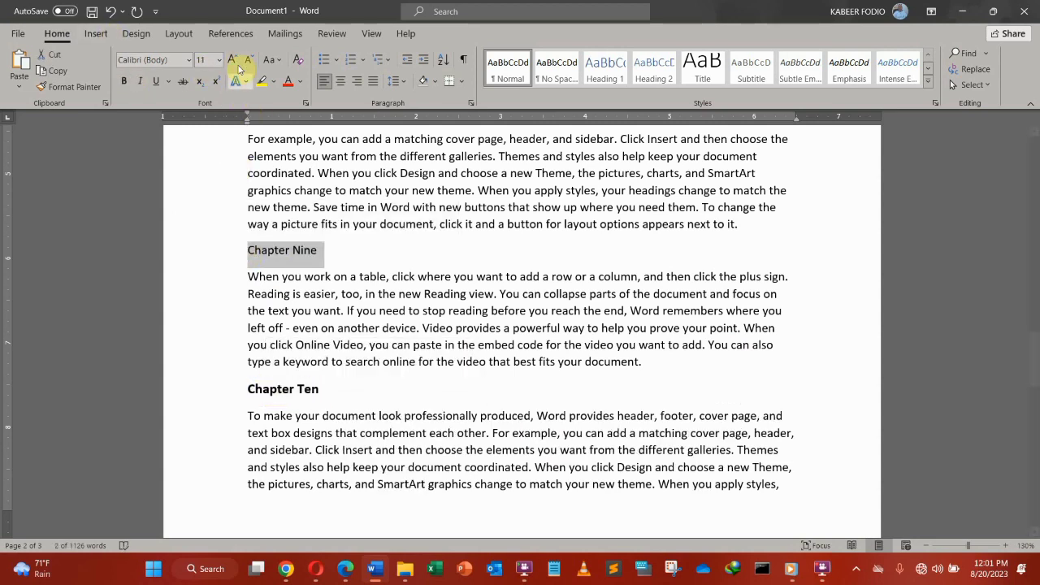
left_click(232, 59)
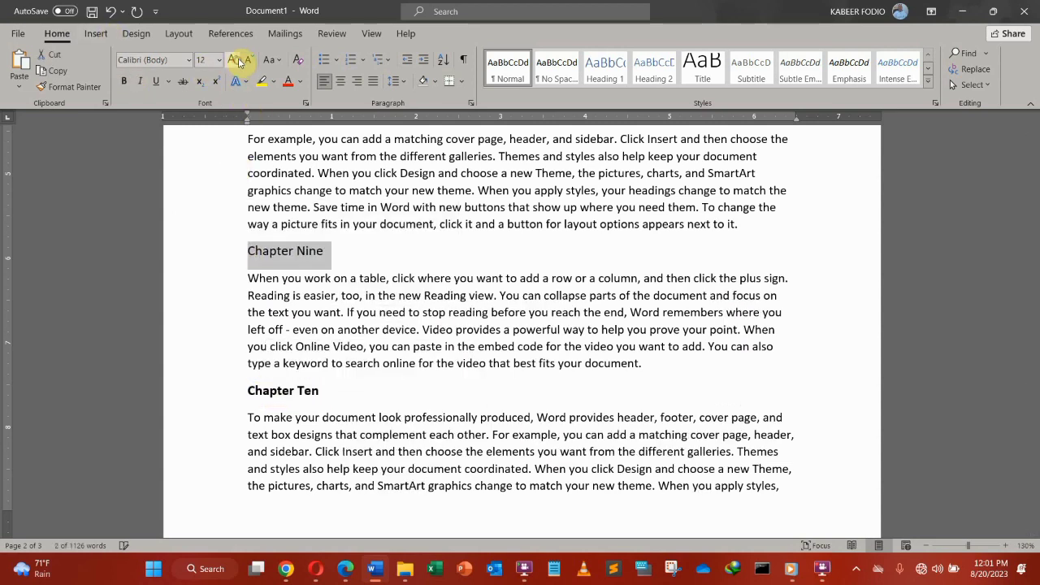
left_click(123, 81)
scroll(340, 220, "up", 3)
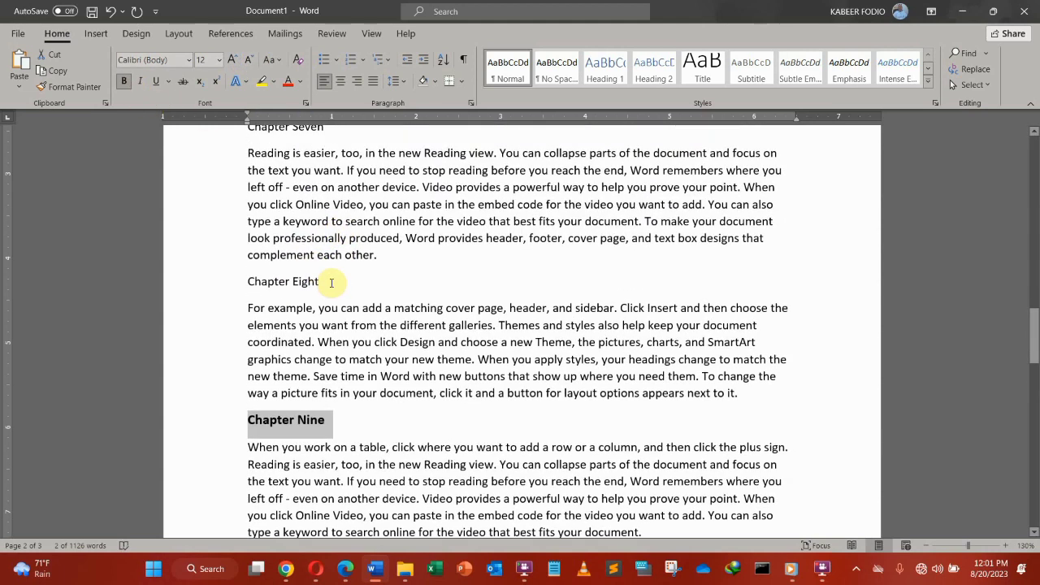
left_click_drag(329, 282, 244, 281)
left_click(123, 80)
left_click(231, 59)
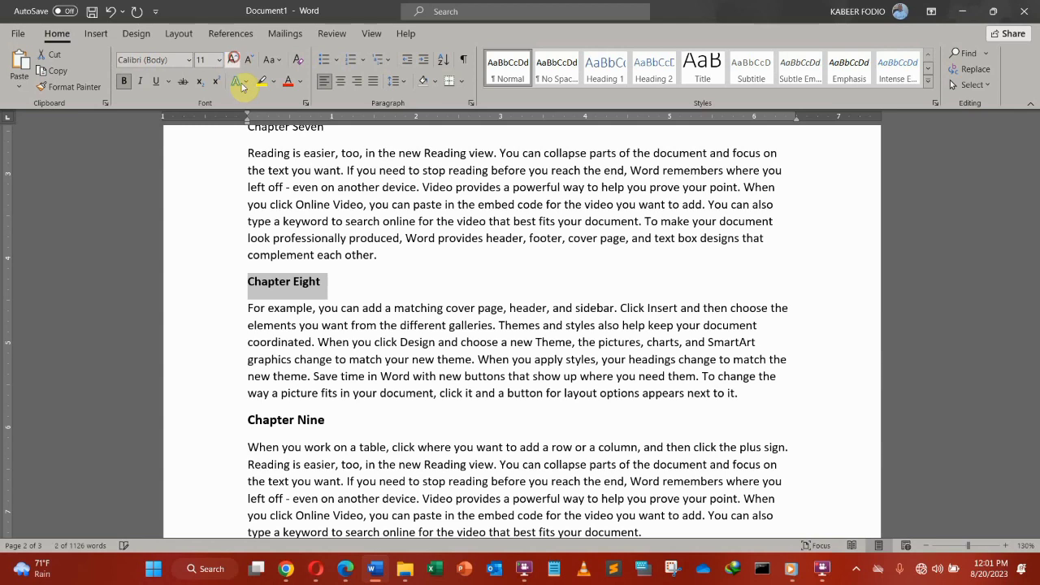
scroll(298, 271, "up", 4)
left_click(235, 338)
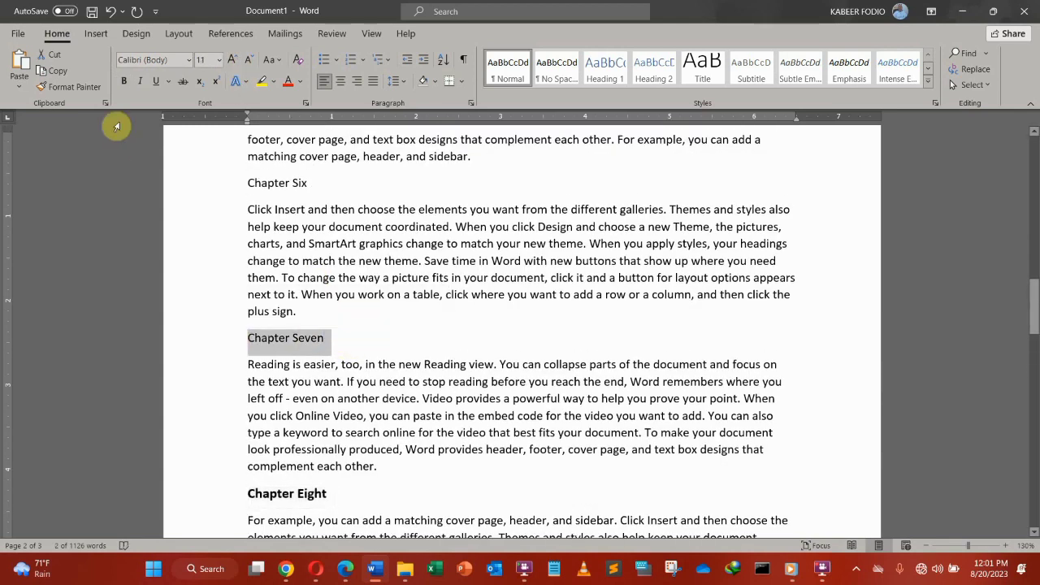
left_click(124, 81)
left_click(232, 60)
scroll(287, 289, "up", 3)
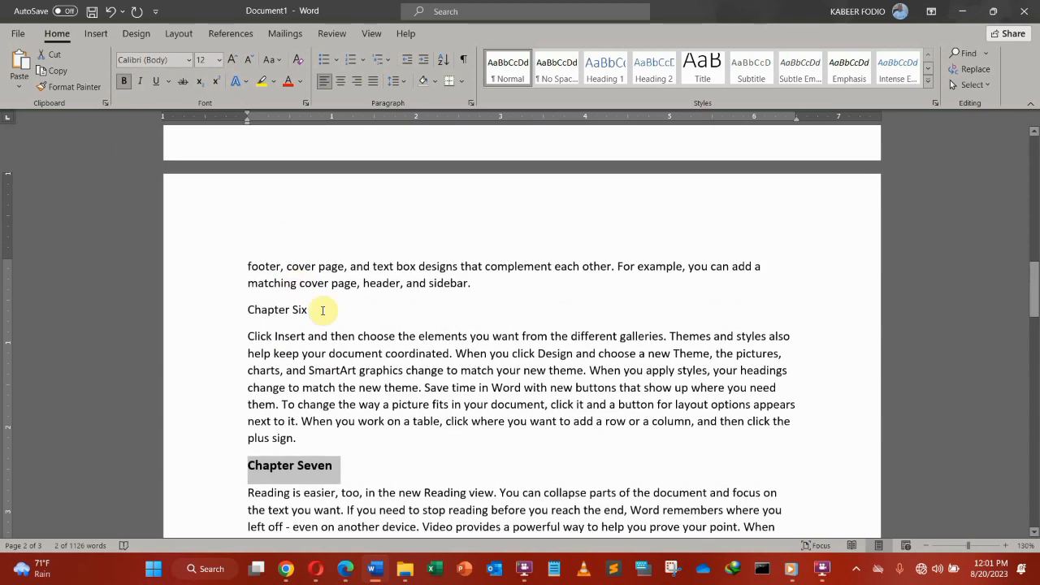
left_click_drag(325, 310, 213, 315)
left_click(124, 80)
left_click(232, 59)
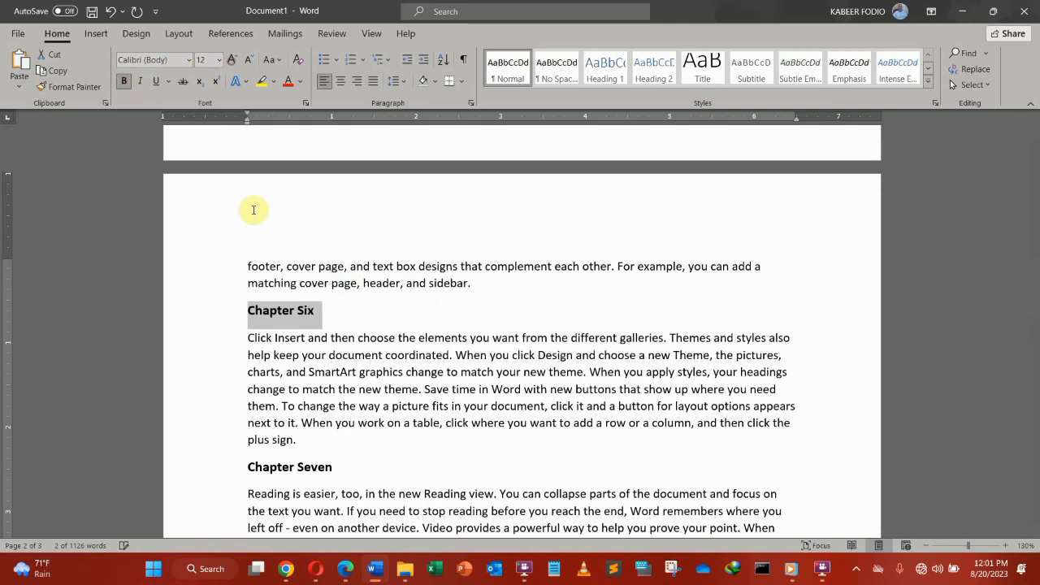
scroll(263, 255, "up", 10)
Step: Make the Chapter Five through Chapter Two headings bold at 12 pt
left_click_drag(327, 379, 236, 365)
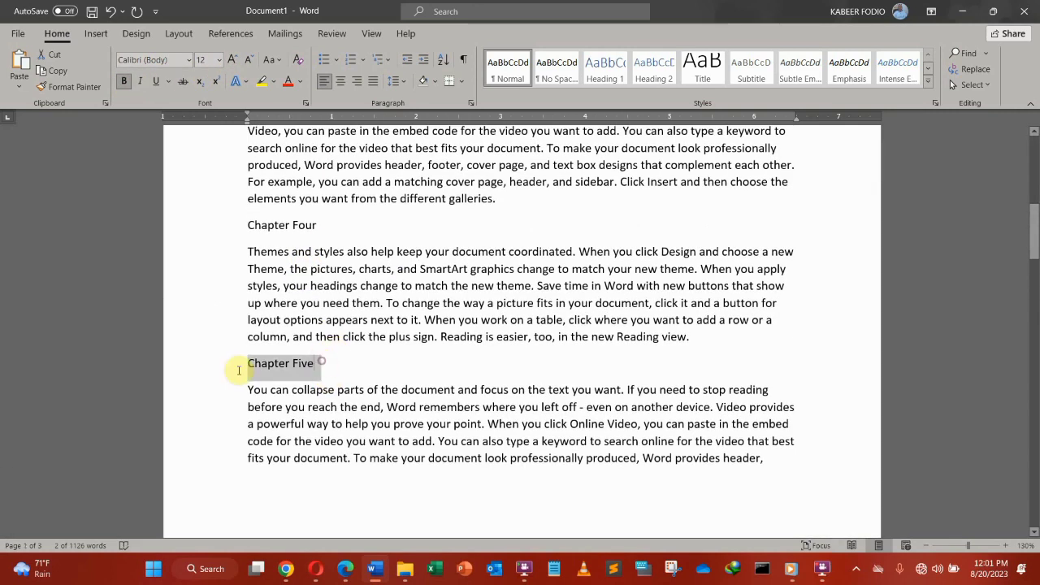
left_click(123, 80)
left_click(234, 60)
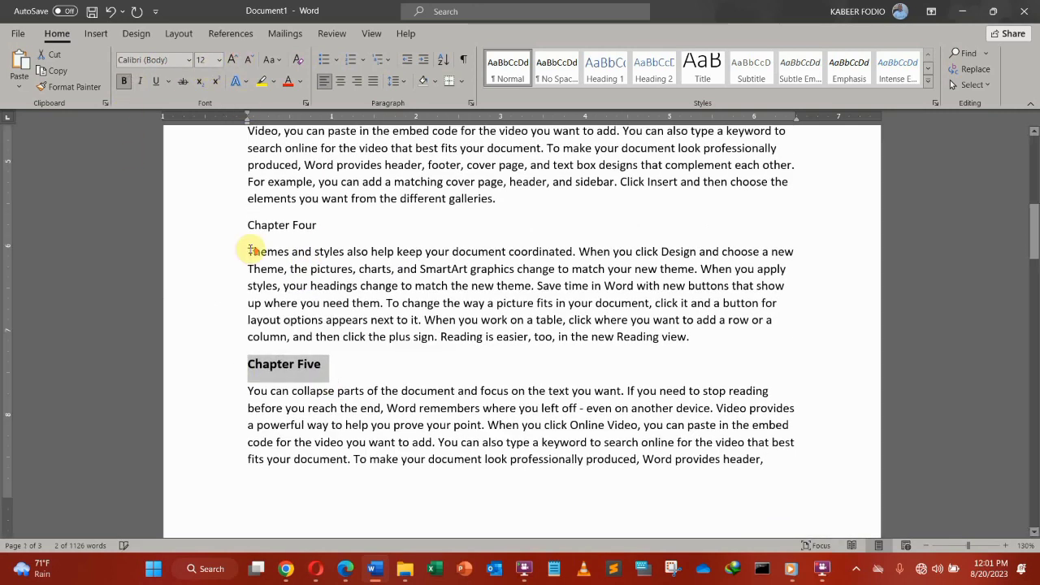
scroll(260, 186, "up", 2)
left_click_drag(327, 313, 236, 310)
left_click(123, 81)
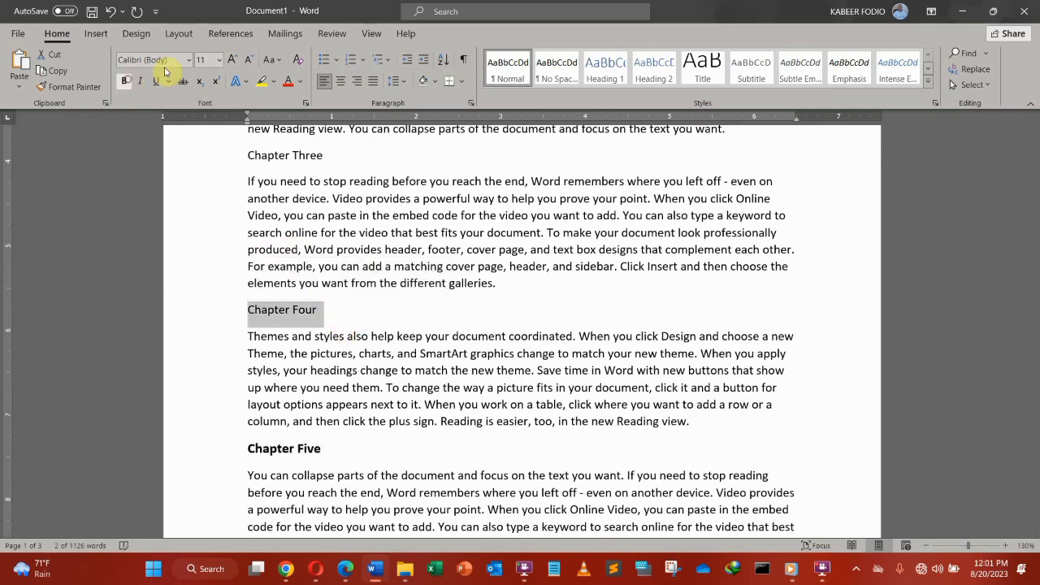
left_click(234, 59)
scroll(269, 263, "up", 3)
left_click_drag(343, 280, 234, 282)
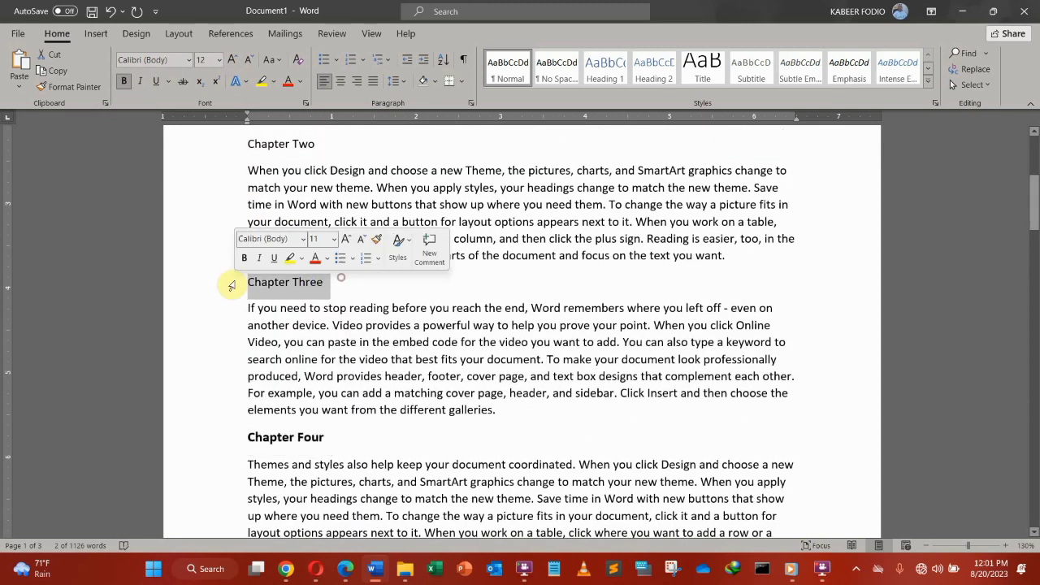
left_click(124, 81)
left_click(237, 59)
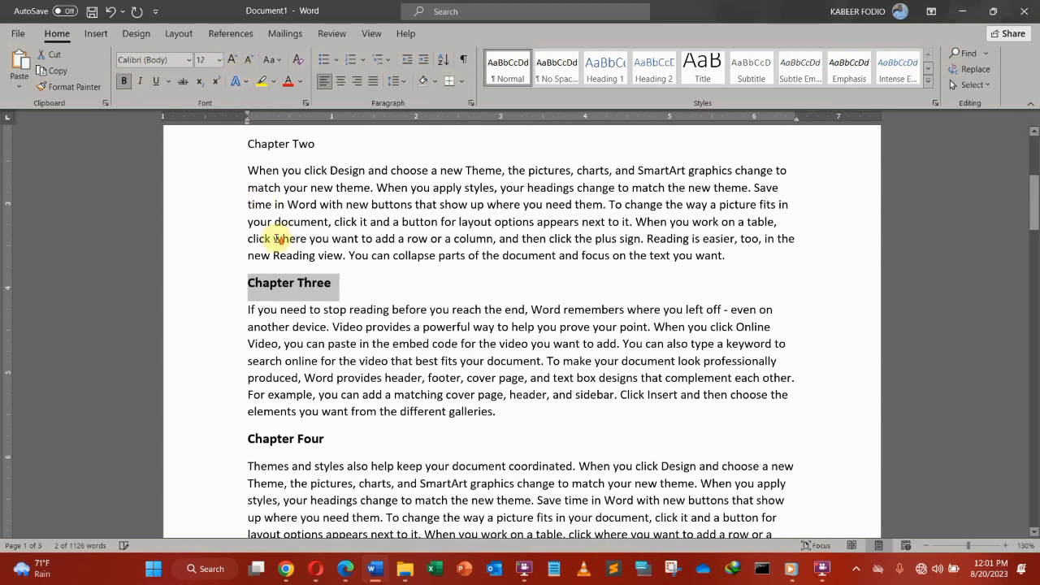
scroll(304, 239, "up", 3)
left_click_drag(321, 272, 247, 273)
left_click(123, 82)
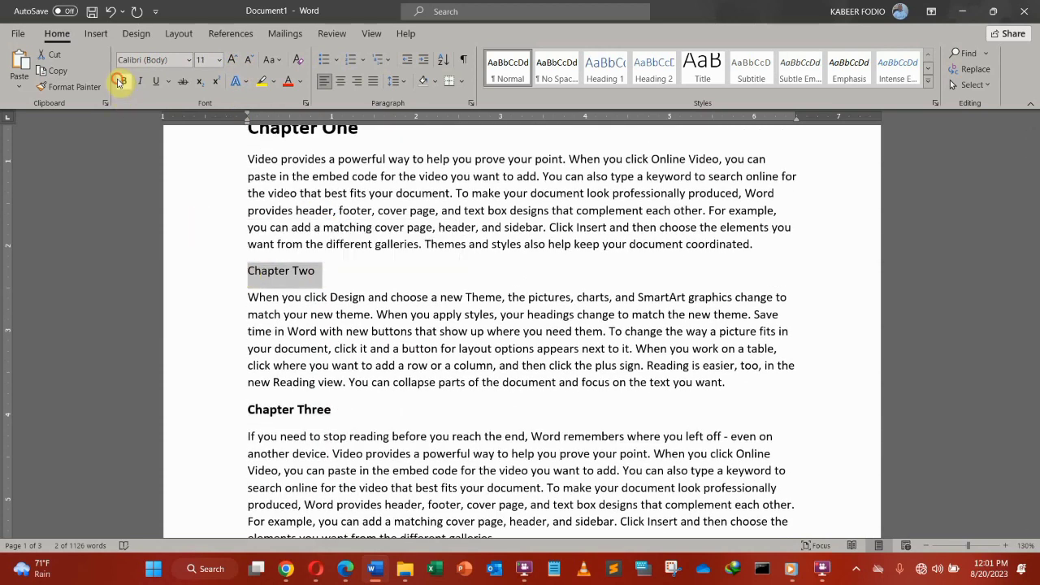
left_click(231, 60)
Step: Shrink the Chapter One heading to 12 pt to match the other chapters
scroll(325, 198, "up", 2)
left_click_drag(362, 211, 254, 211)
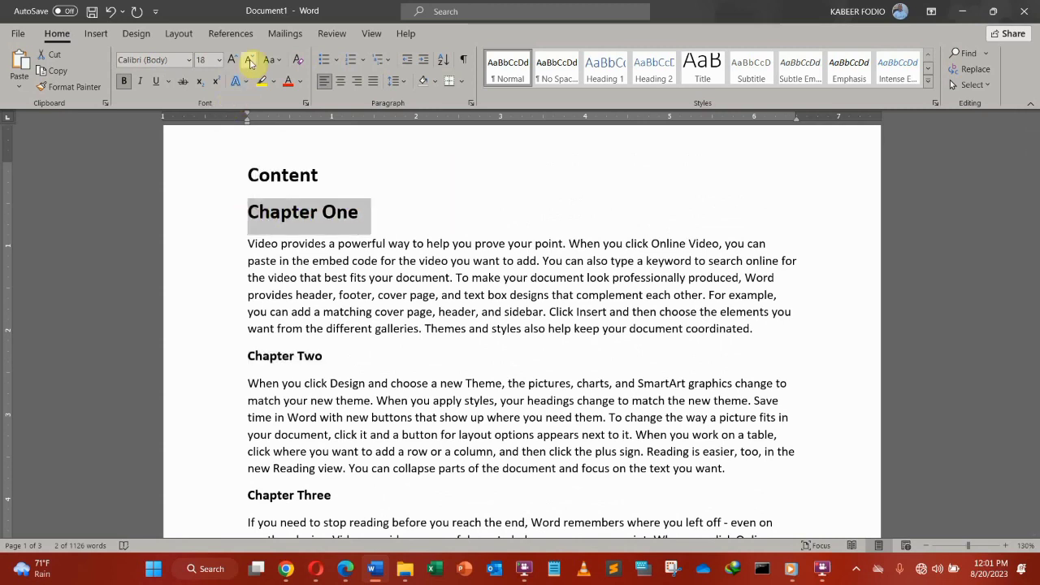
left_click(250, 61)
left_click(250, 61)
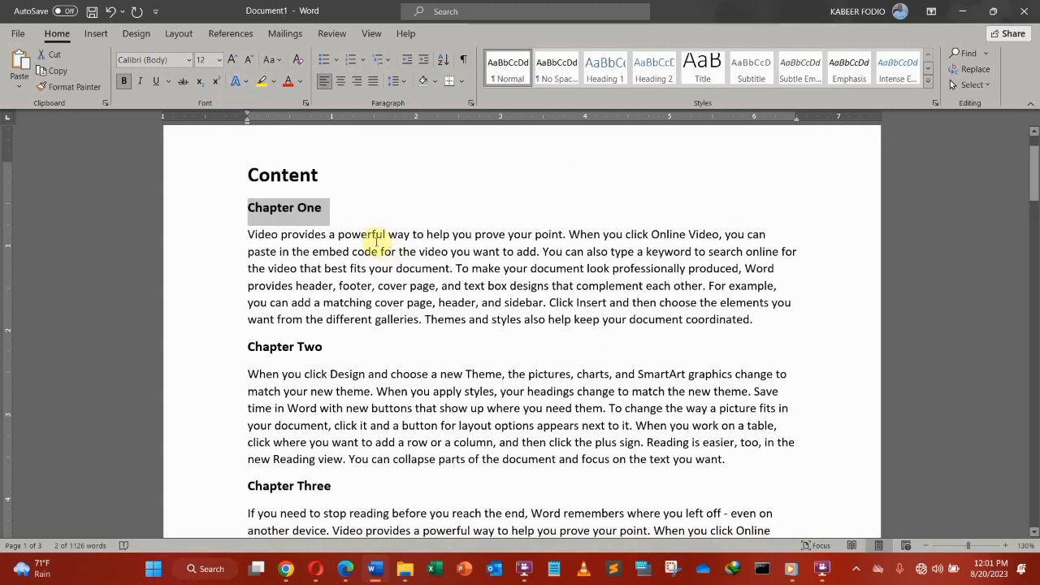
left_click(355, 338)
scroll(382, 288, "down", 8)
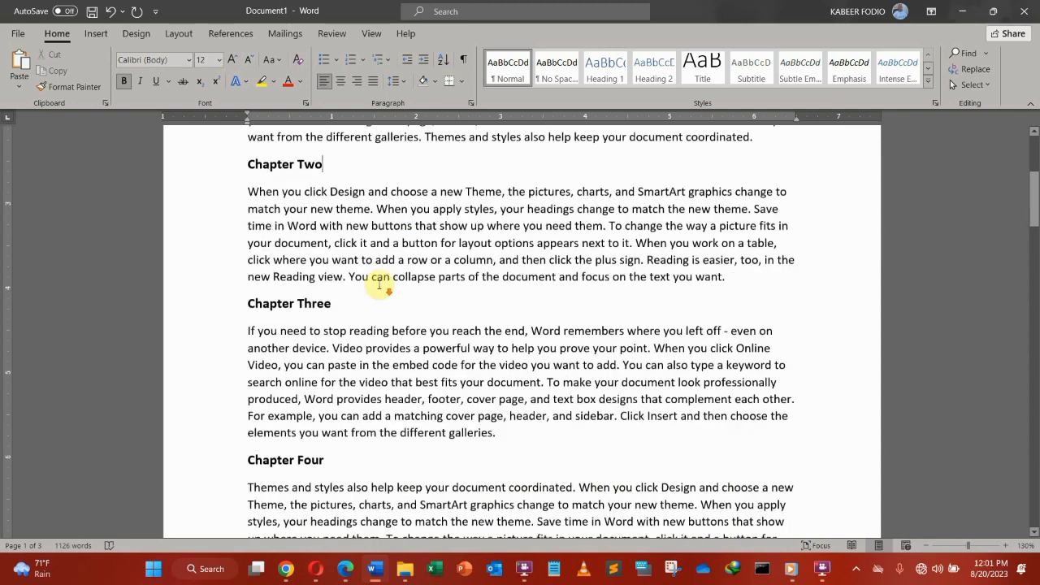
scroll(382, 284, "down", 15)
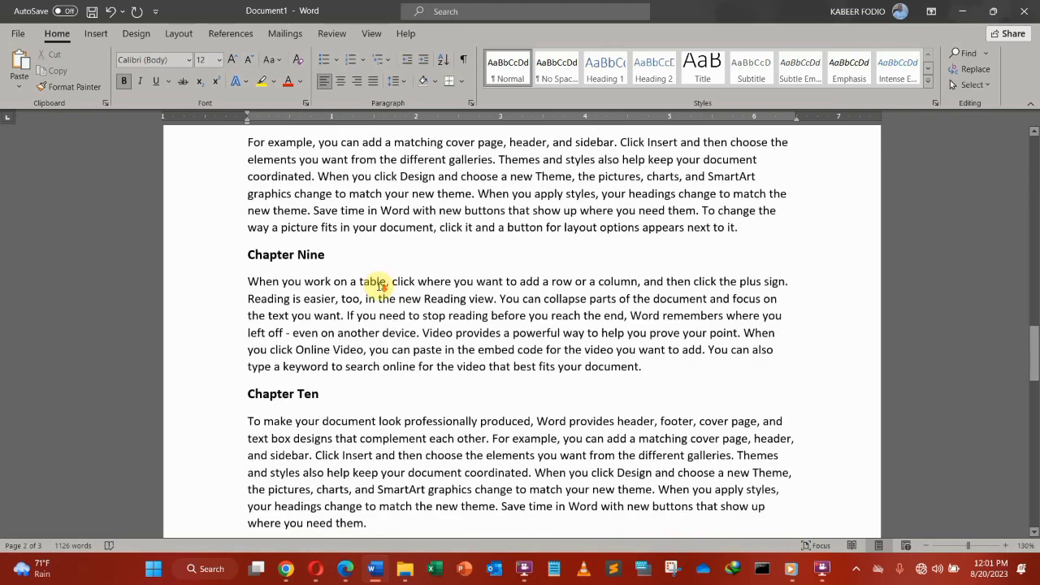
scroll(382, 285, "up", 5)
scroll(382, 286, "up", 2)
scroll(380, 285, "down", 9)
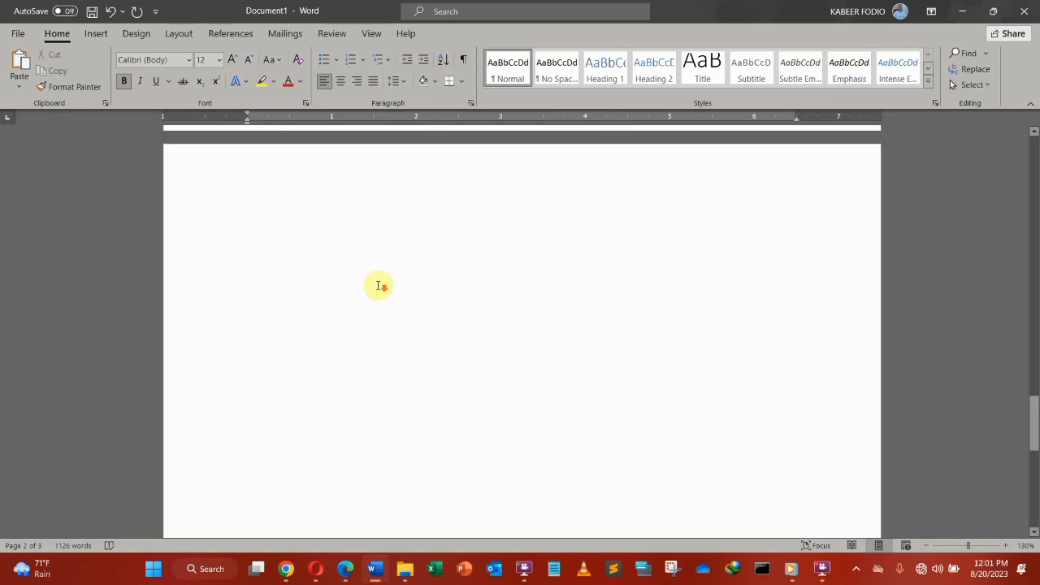
scroll(380, 285, "up", 3)
scroll(379, 284, "up", 18)
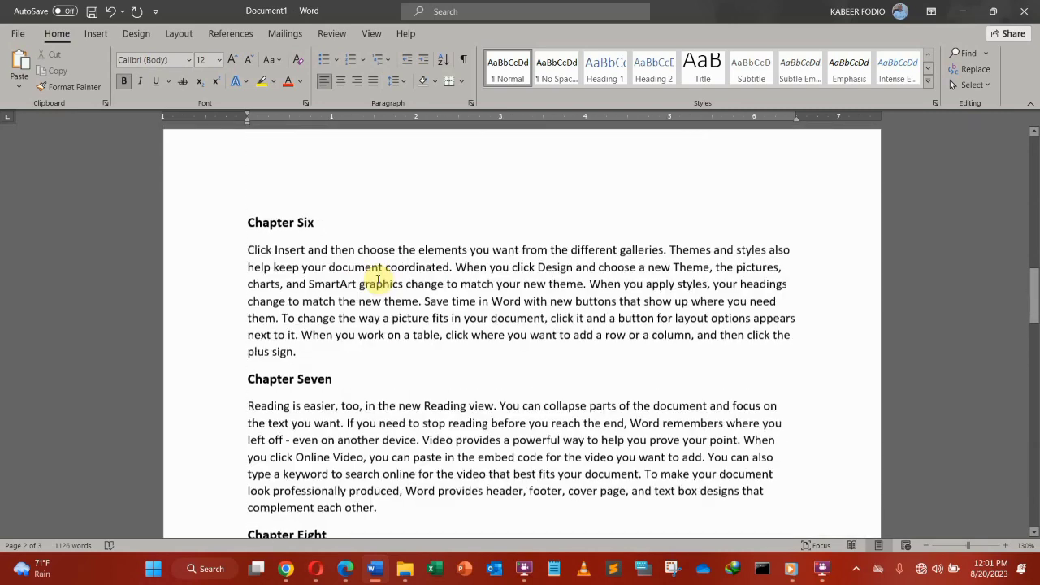
scroll(380, 280, "up", 5)
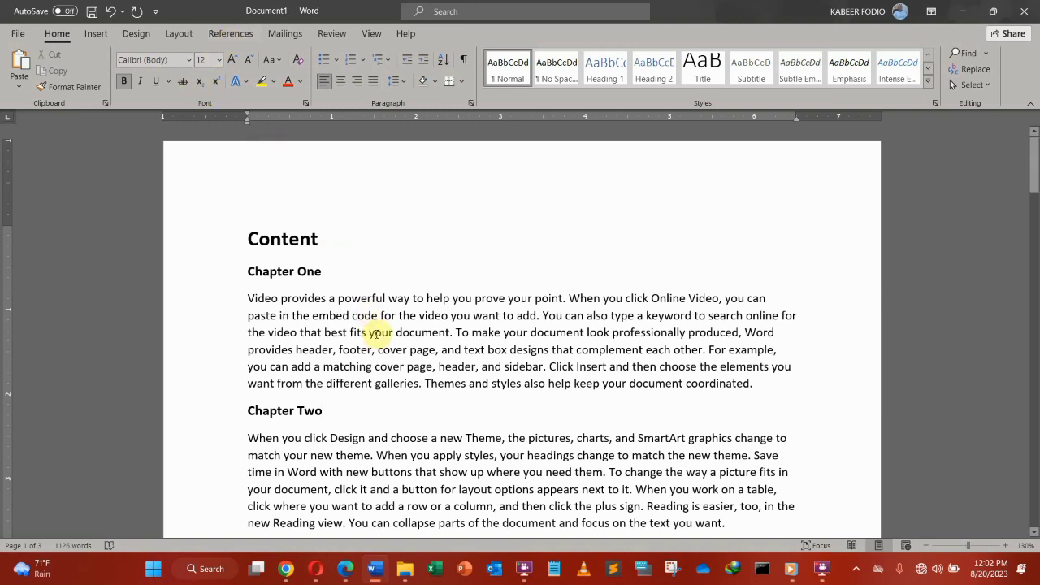
Step: Insert two empty lines under the Content title, then select the Chapter One heading
scroll(344, 318, "down", 1)
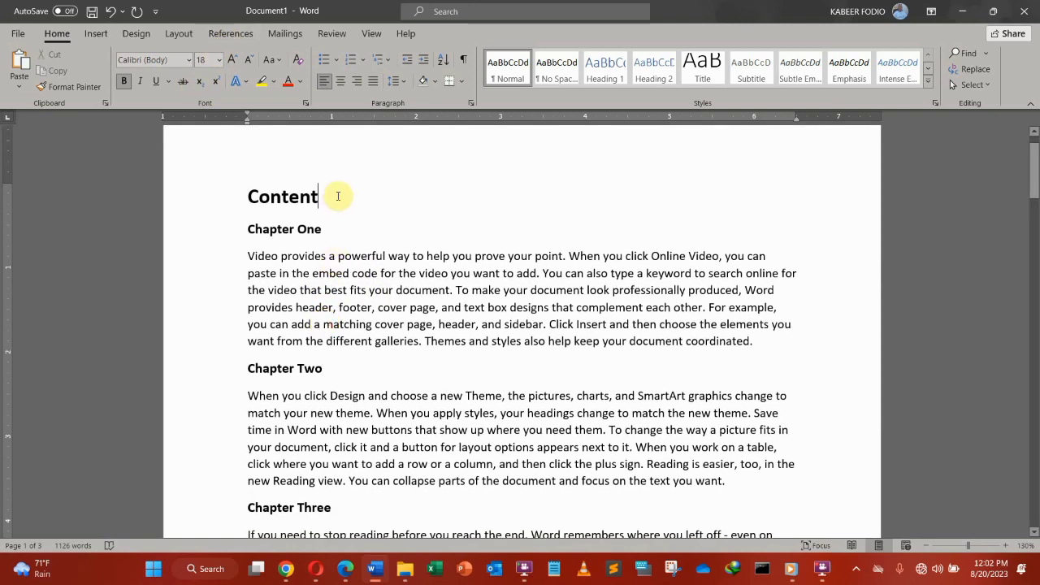
key("Return")
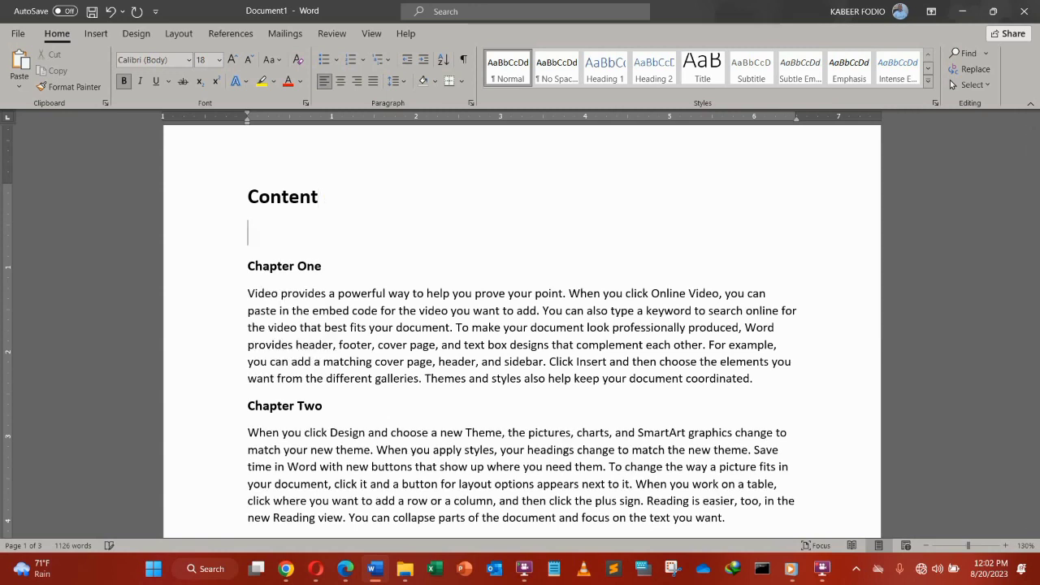
key("Return")
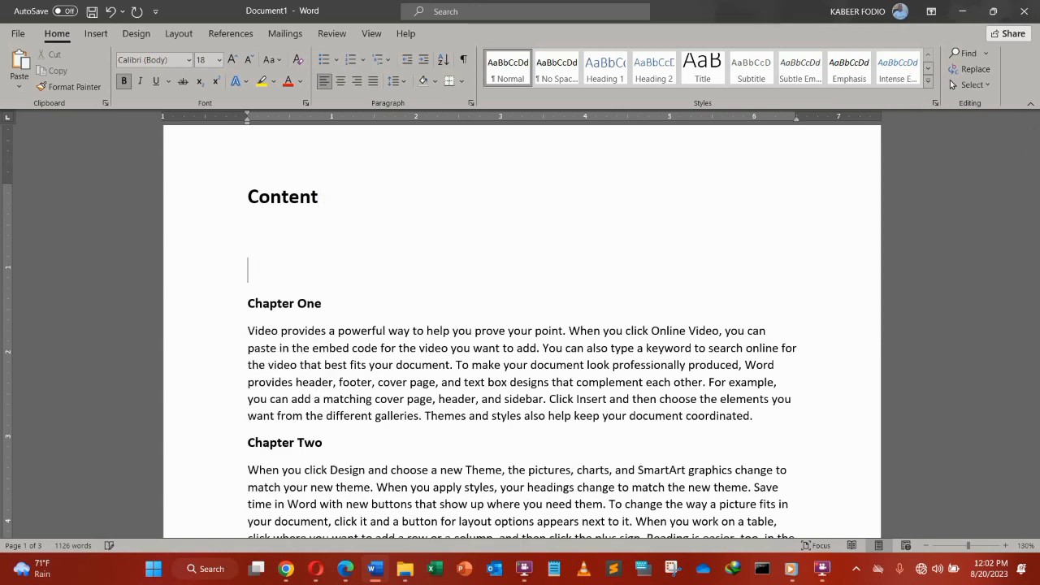
key("Up")
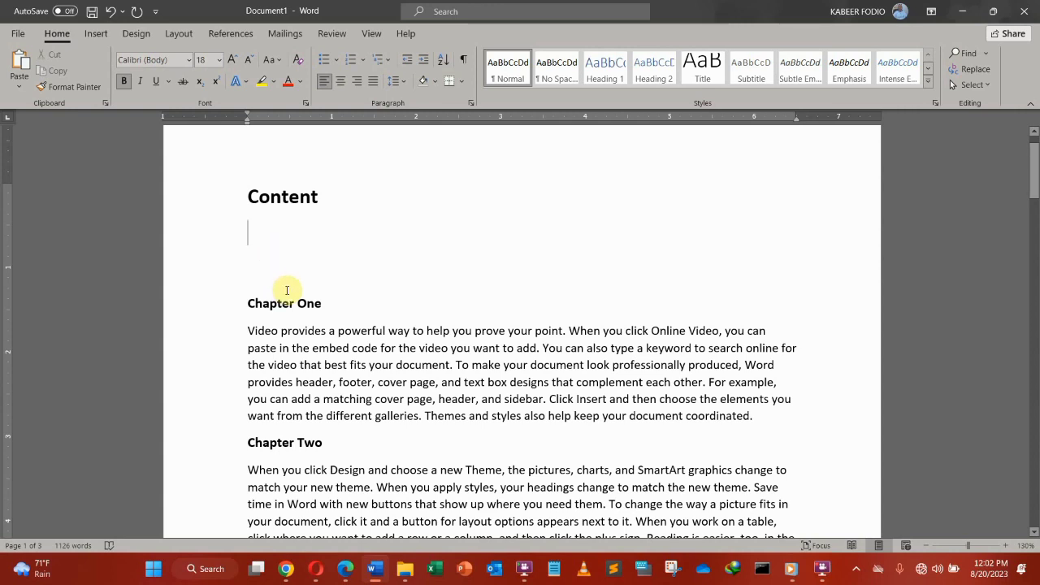
scroll(319, 434, "down", 3)
scroll(319, 433, "down", 15)
scroll(313, 433, "up", 9)
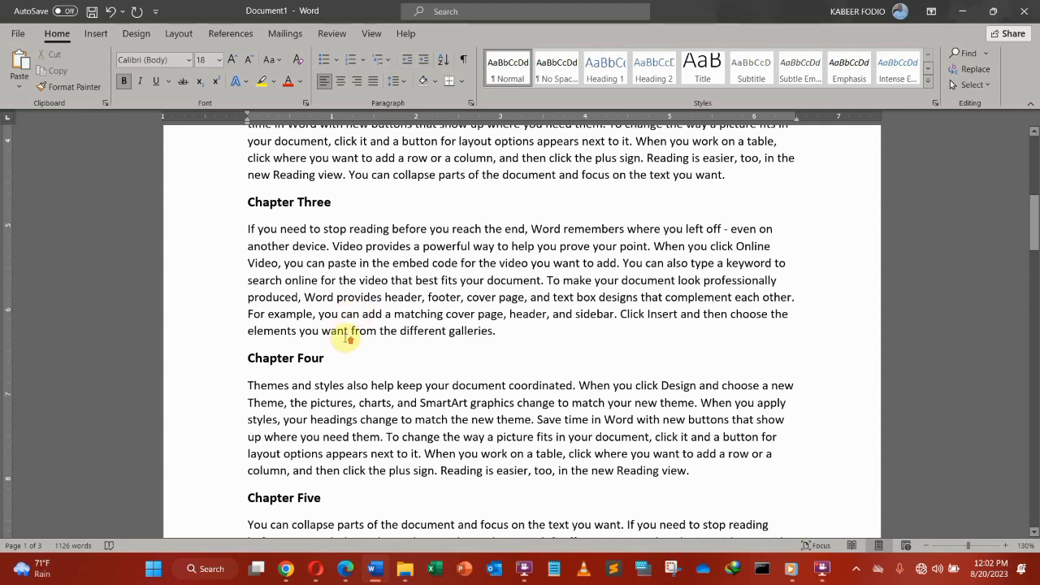
scroll(344, 333, "up", 10)
left_click_drag(329, 346, 267, 347)
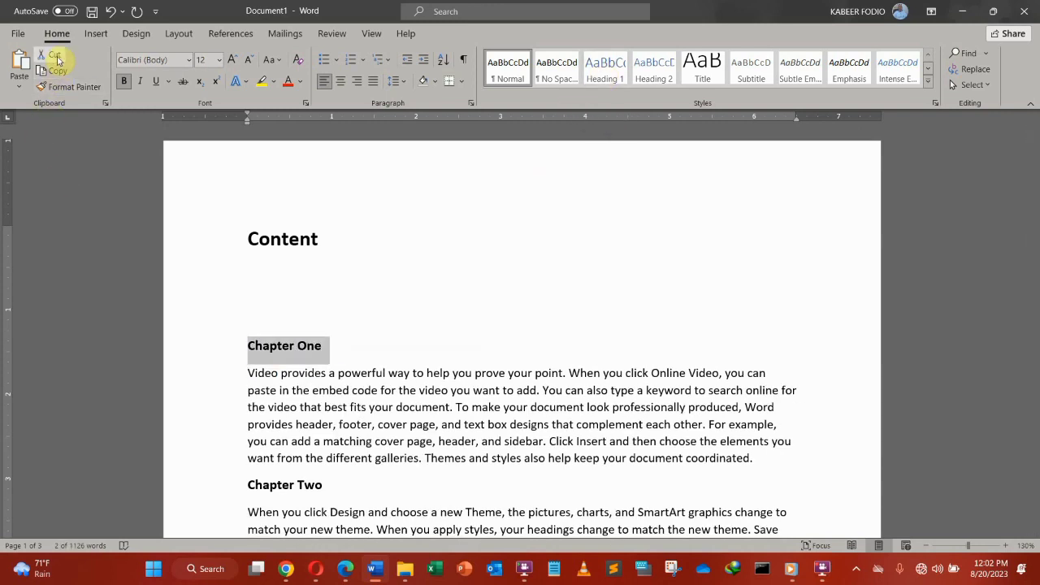
Step: Apply the Heading 1 style to Chapter One through Chapter Five
left_click(606, 68)
left_click(605, 66)
scroll(202, 495, "down", 4)
left_click_drag(331, 319, 247, 318)
left_click(606, 68)
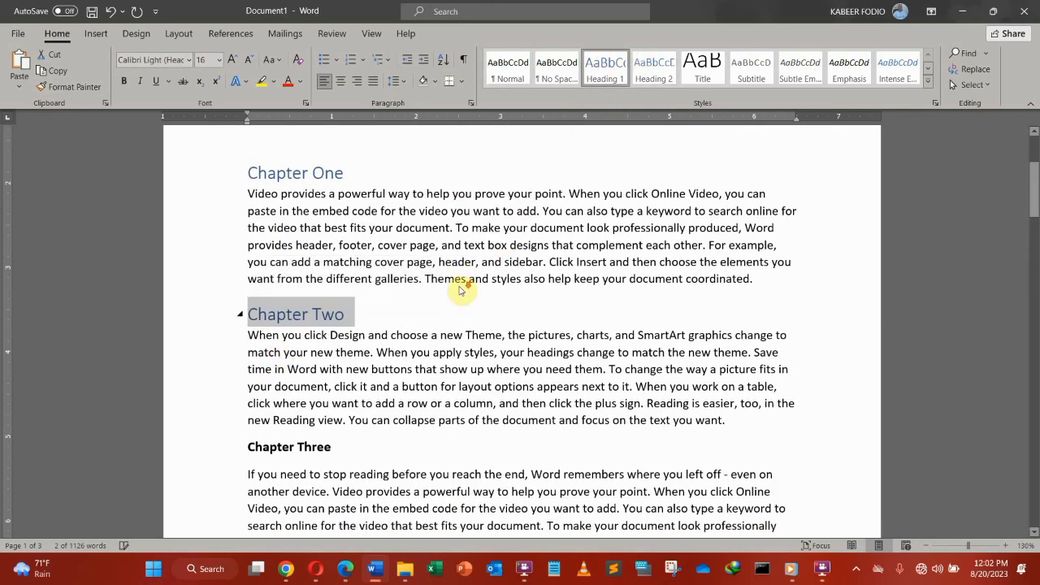
scroll(461, 290, "down", 2)
left_click_drag(339, 374, 214, 381)
left_click(598, 78)
scroll(480, 301, "down", 3)
left_click_drag(327, 404, 244, 405)
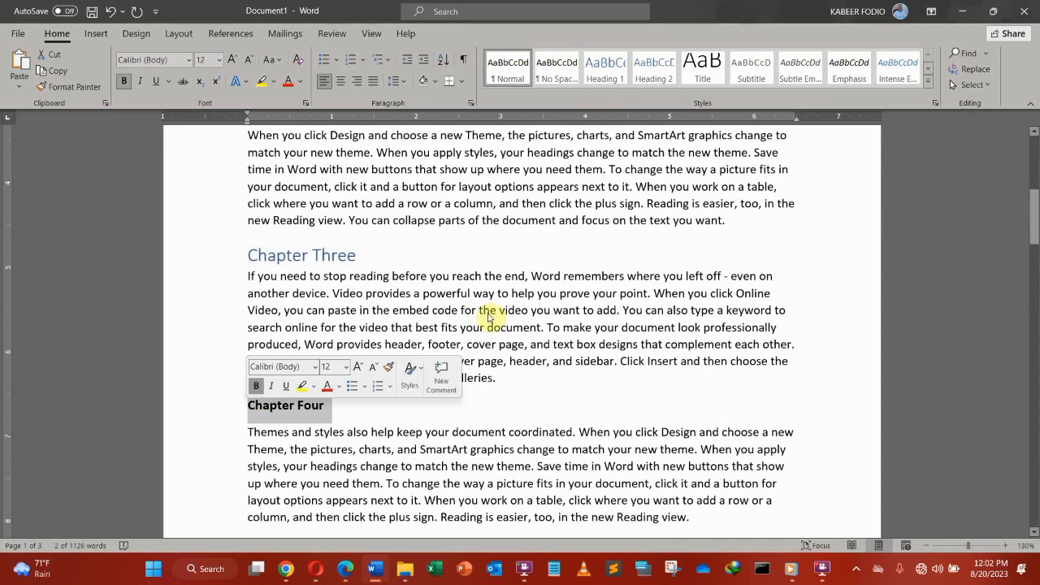
left_click(605, 71)
scroll(406, 297, "down", 3)
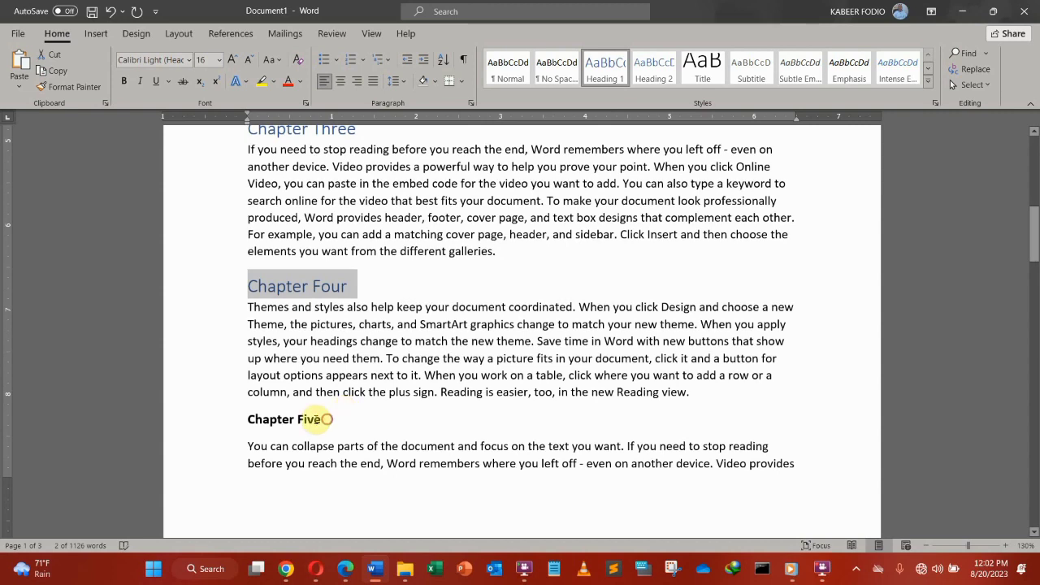
left_click_drag(327, 419, 244, 421)
left_click(602, 70)
Step: Apply the Heading 1 style to Chapter Six through Chapter Ten
scroll(521, 226, "down", 5)
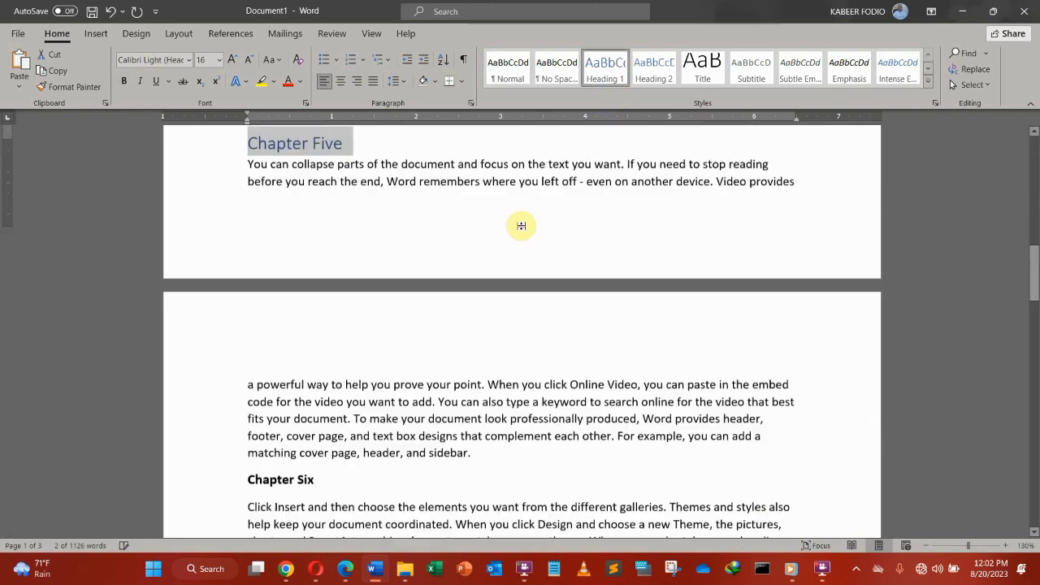
scroll(521, 226, "down", 4)
left_click_drag(329, 302, 244, 301)
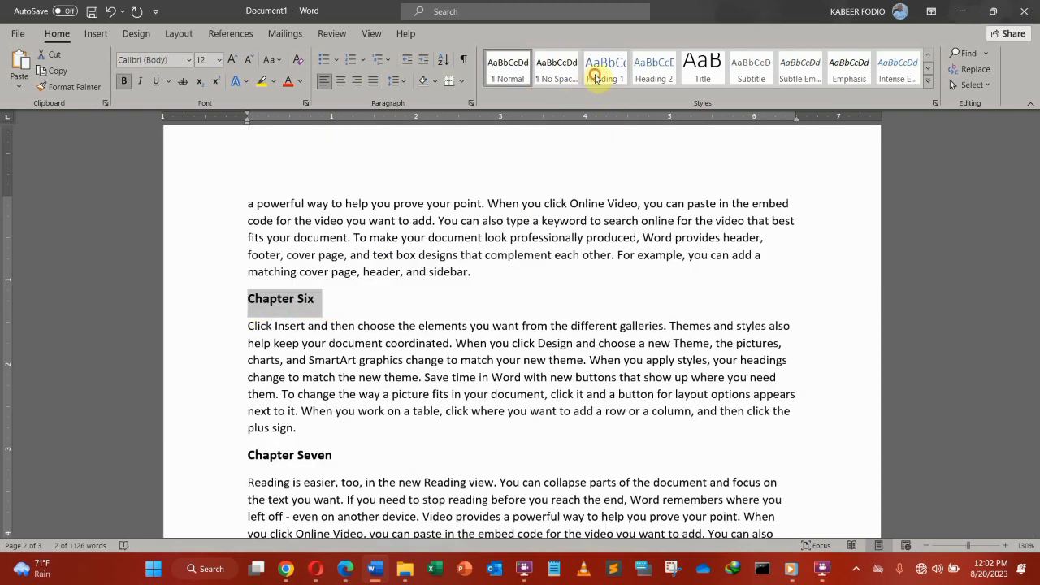
left_click(596, 76)
scroll(406, 321, "down", 3)
left_click_drag(349, 328, 204, 342)
left_click(608, 74)
scroll(421, 351, "down", 3)
left_click_drag(338, 362, 222, 363)
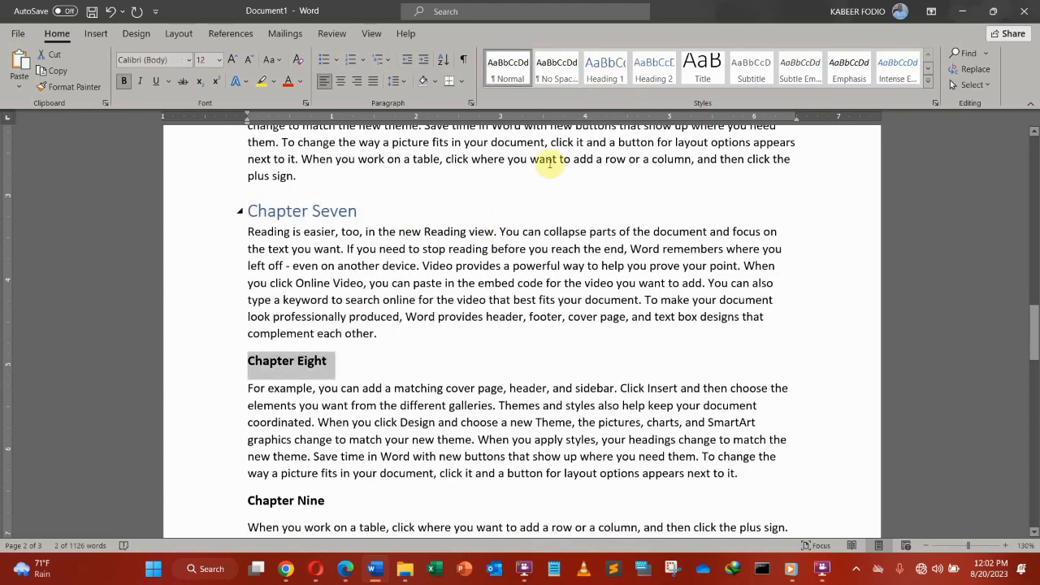
left_click(602, 72)
scroll(414, 330, "down", 4)
left_click_drag(414, 276, 255, 297)
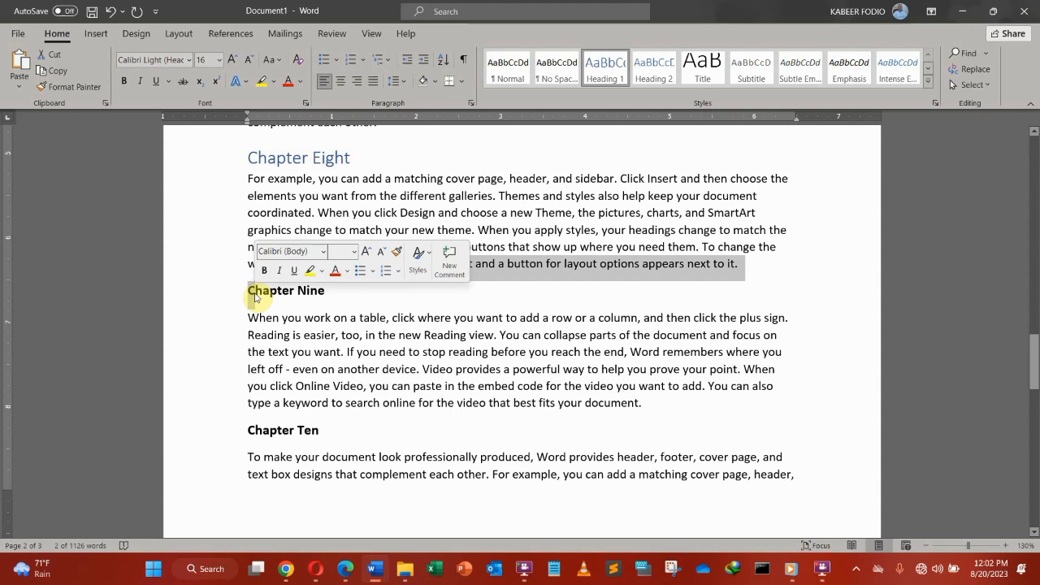
left_click_drag(329, 291, 252, 295)
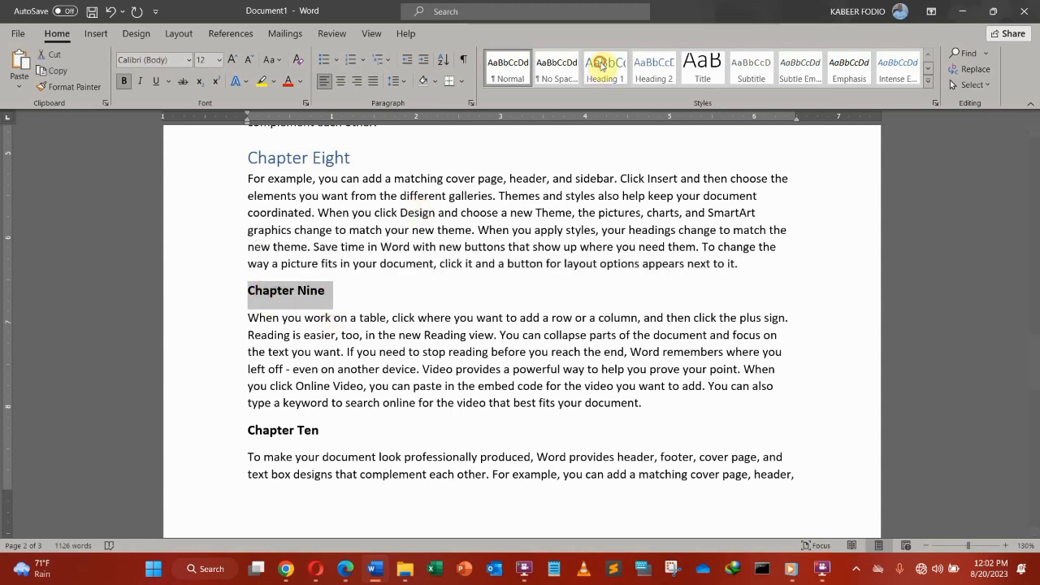
left_click(602, 67)
scroll(395, 309, "down", 3)
left_click_drag(326, 347, 252, 347)
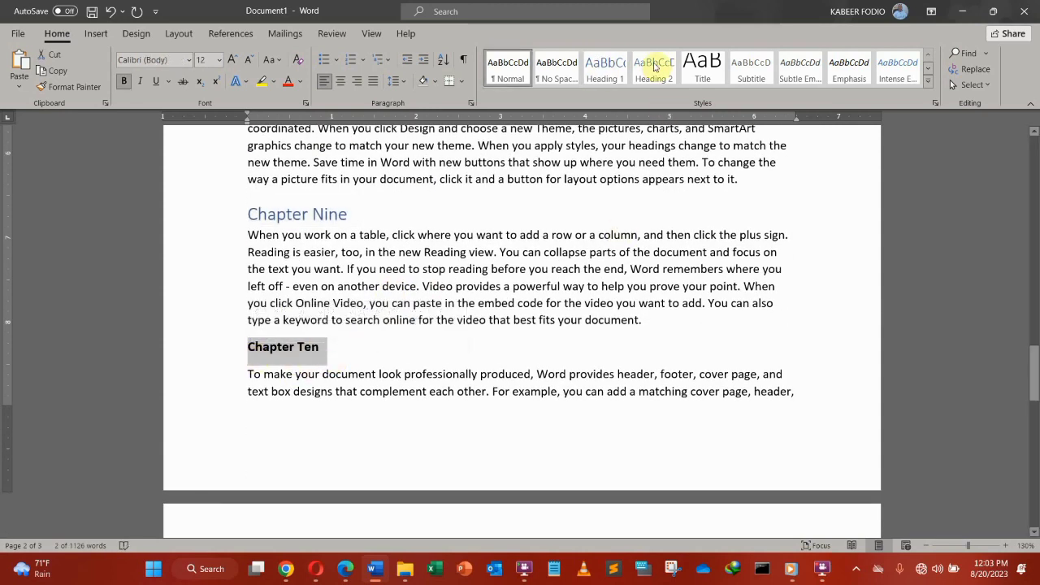
left_click(605, 69)
scroll(461, 344, "up", 10)
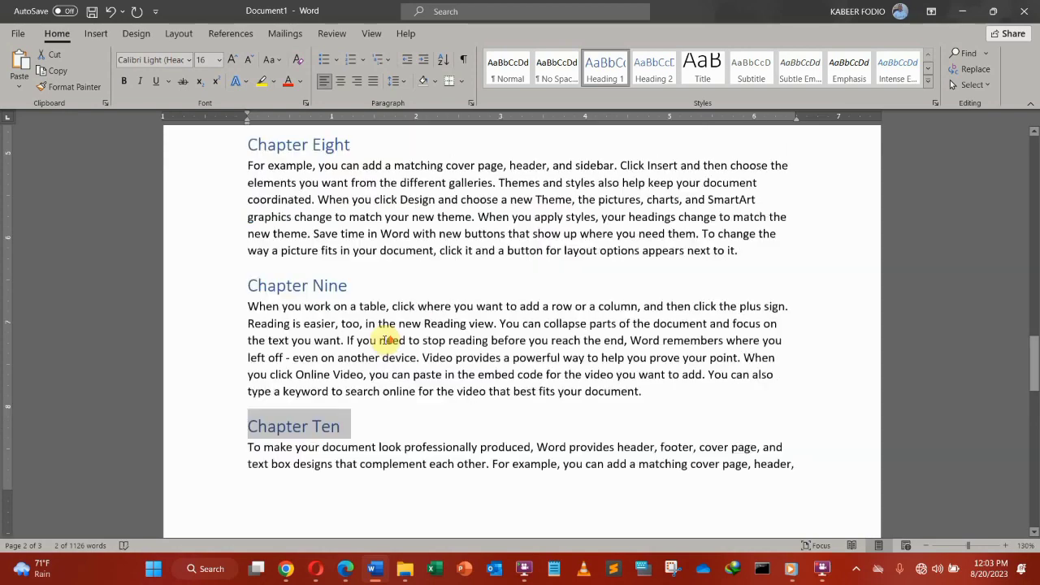
scroll(386, 338, "up", 12)
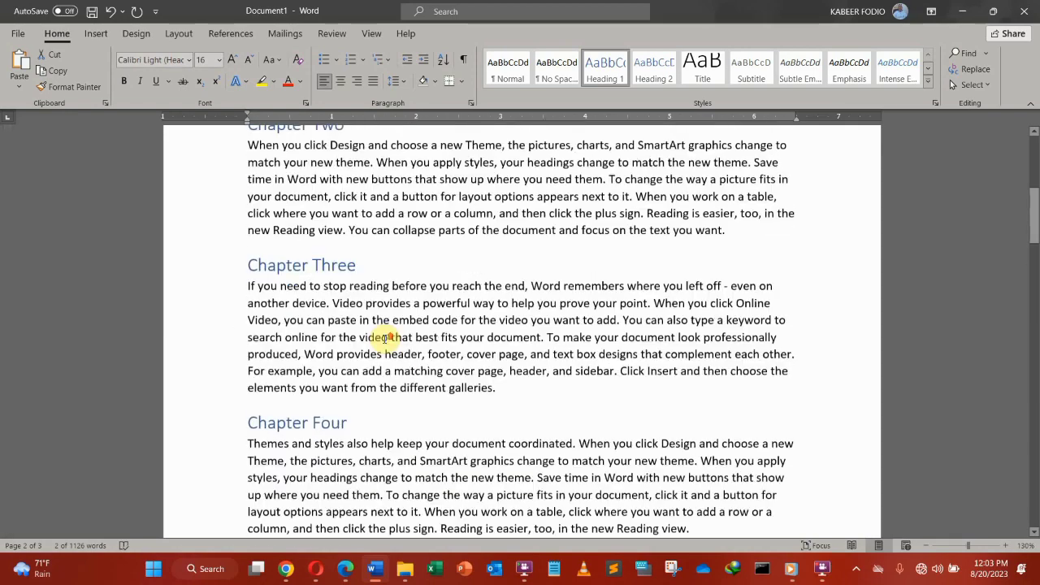
scroll(386, 332, "down", 18)
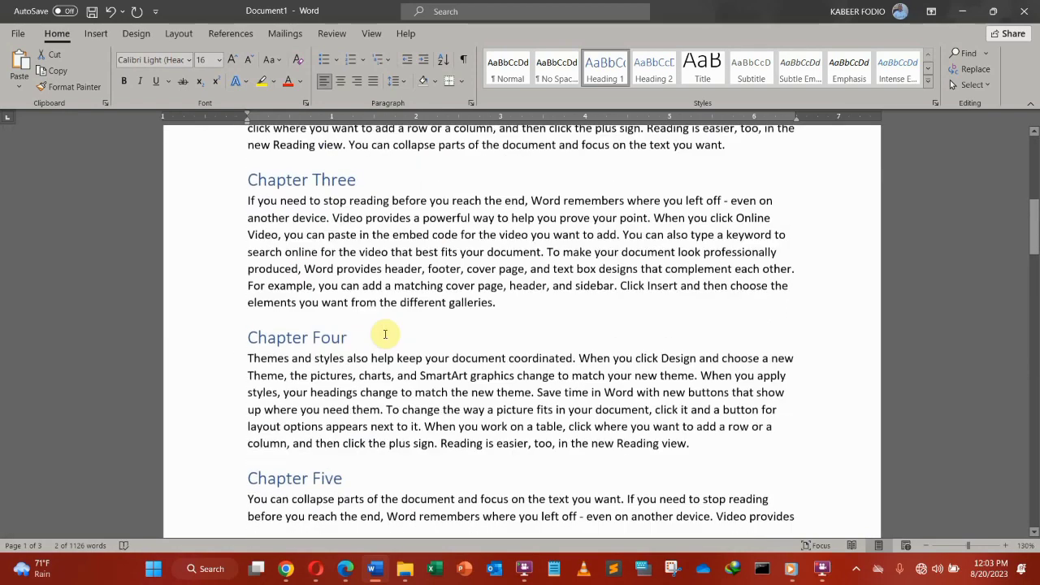
scroll(388, 334, "up", 15)
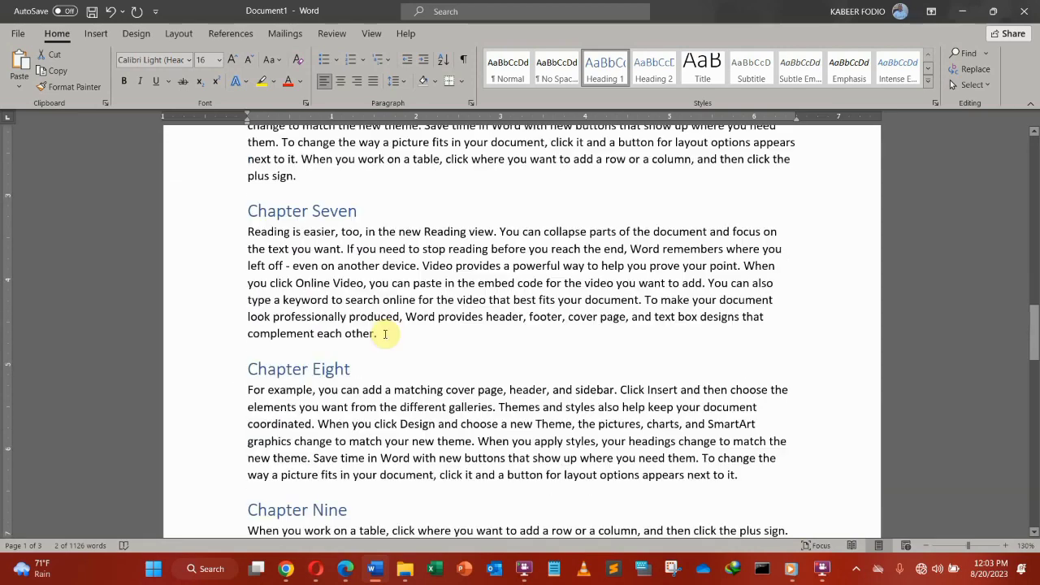
scroll(388, 333, "up", 3)
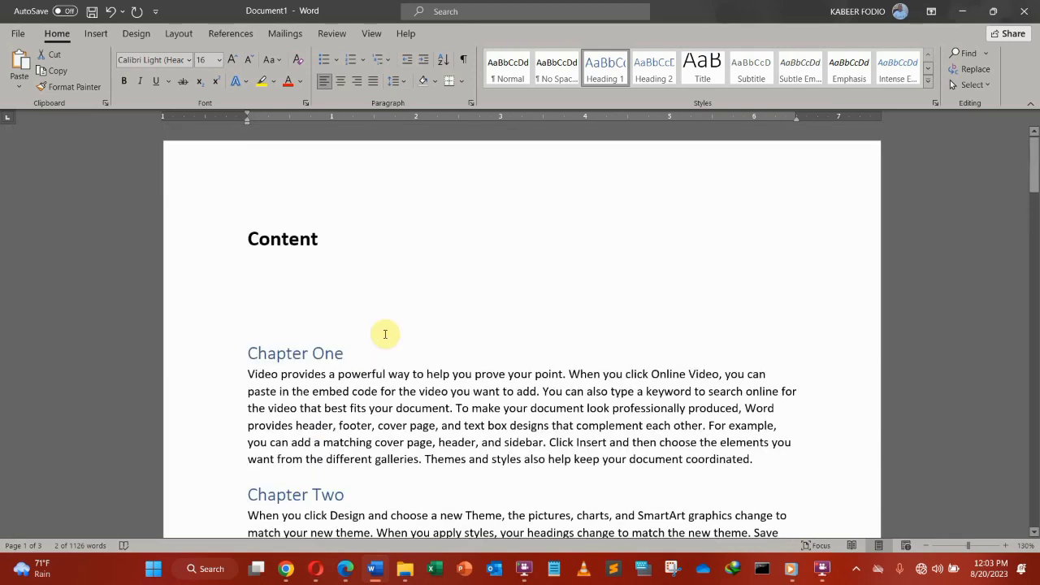
Step: Insert Automatic Table 1 from References > Table of Contents on the line below Content
left_click(254, 274)
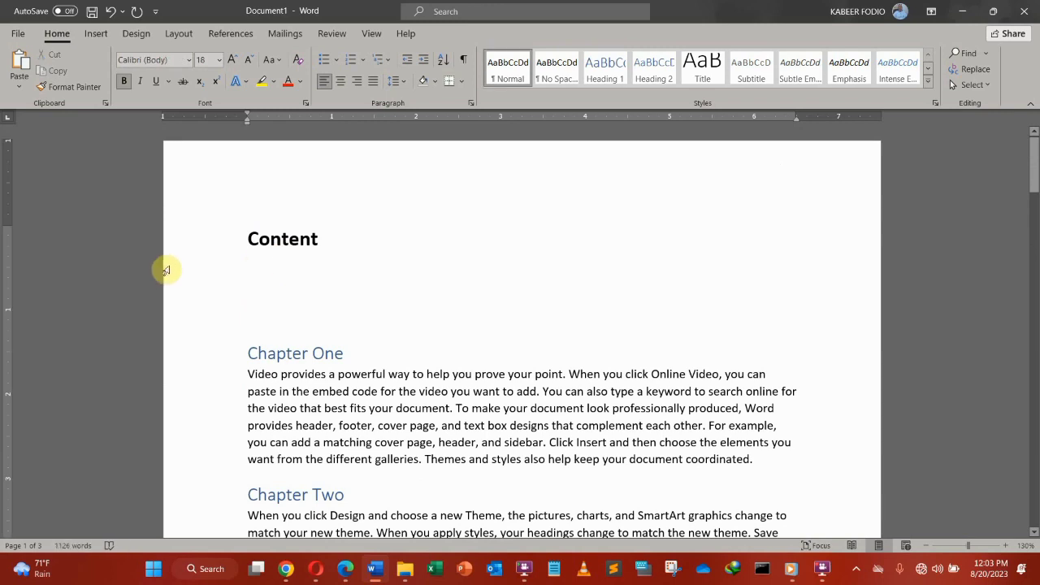
left_click(232, 36)
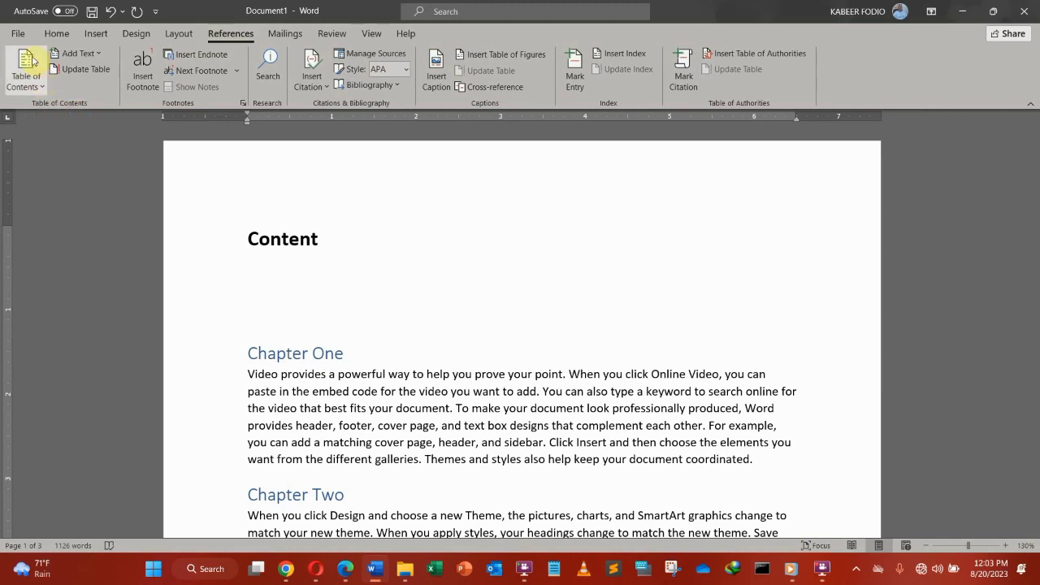
left_click(40, 85)
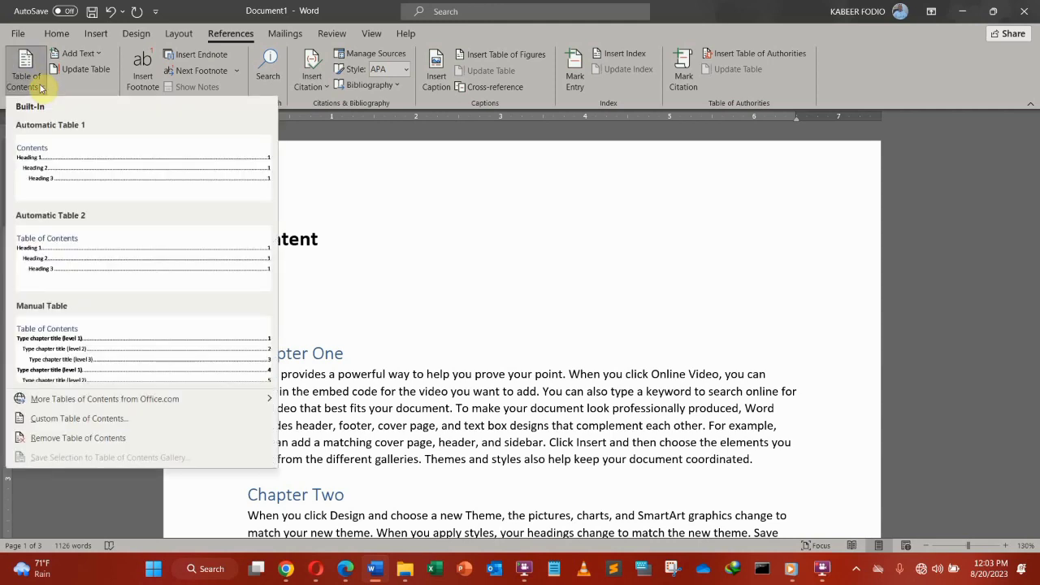
left_click(44, 161)
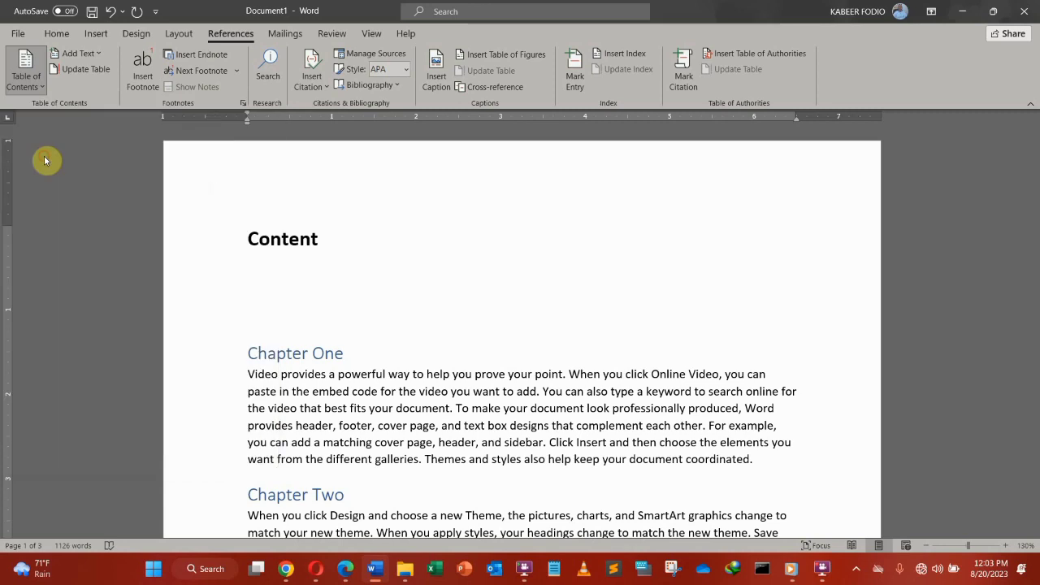
Step: Scroll to check the new Contents table listing Chapter One to Ten on pages 1–2
scroll(325, 275, "up", 2)
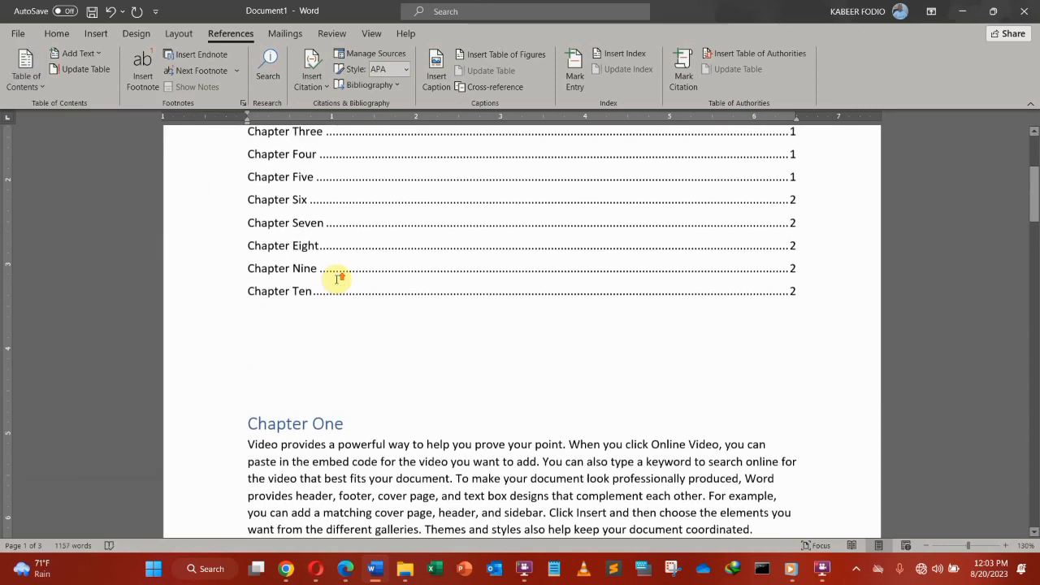
scroll(349, 357, "up", 4)
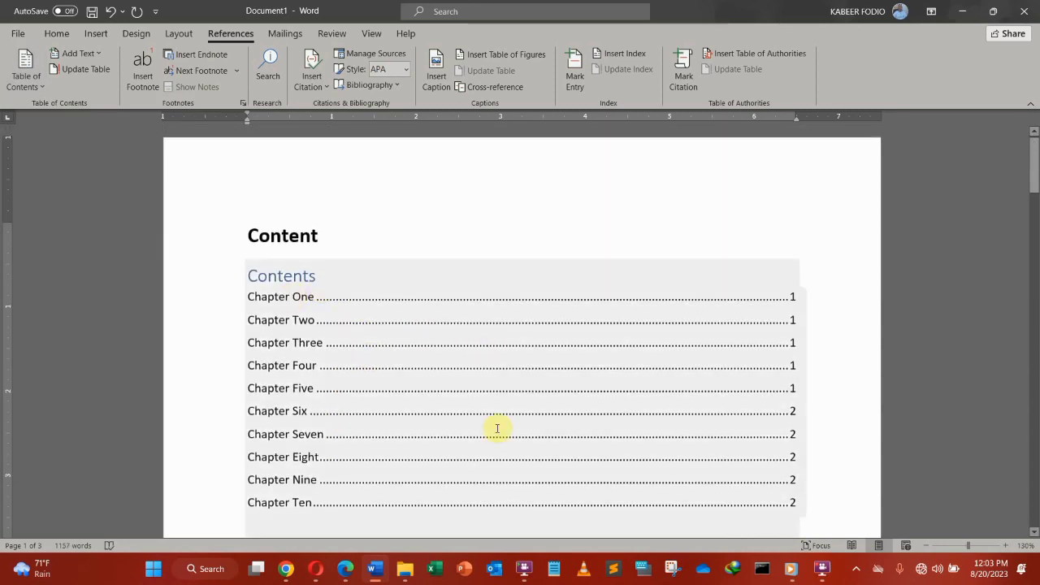
scroll(332, 320, "down", 1)
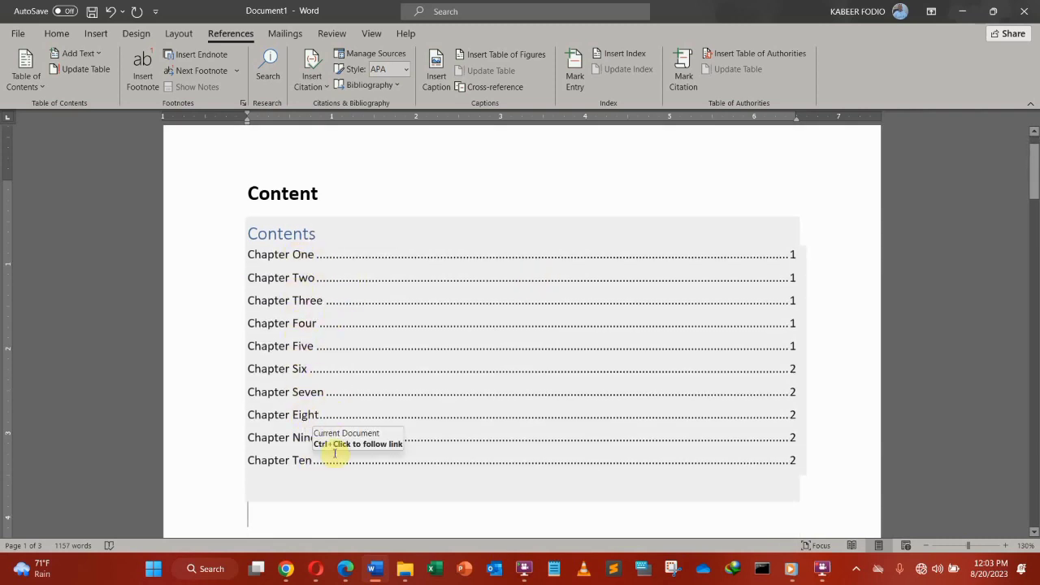
scroll(313, 326, "down", 6)
scroll(314, 325, "up", 8)
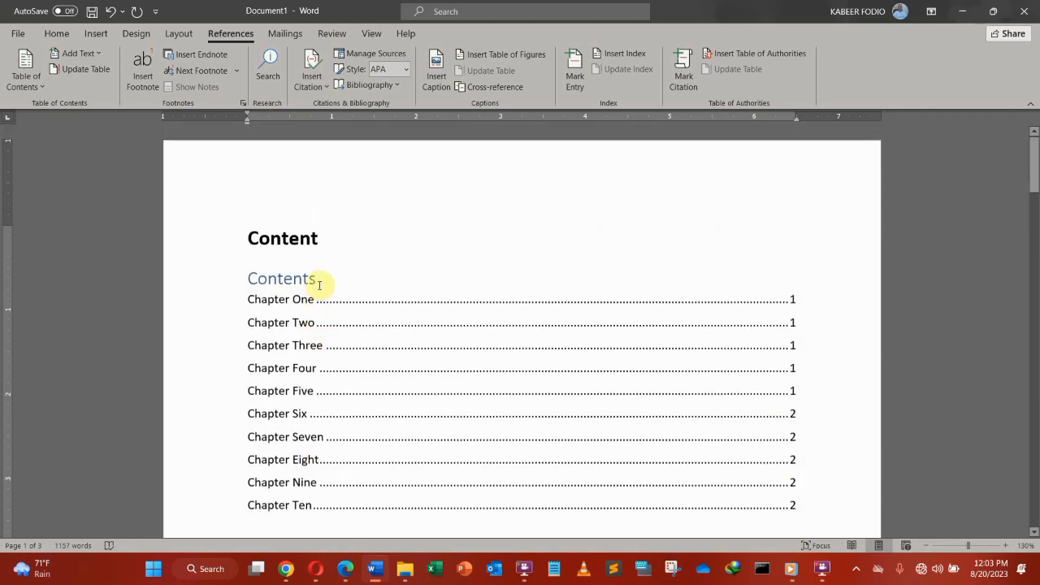
Step: Delete the stray Content line above the table of contents
left_click(220, 243)
key("Delete")
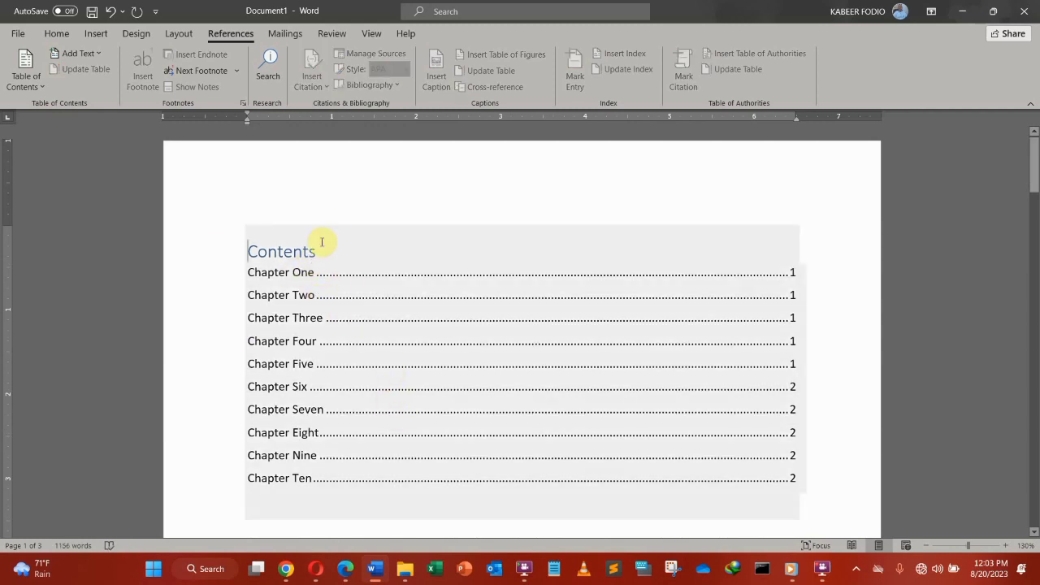
scroll(325, 306, "down", 4)
scroll(325, 307, "up", 4)
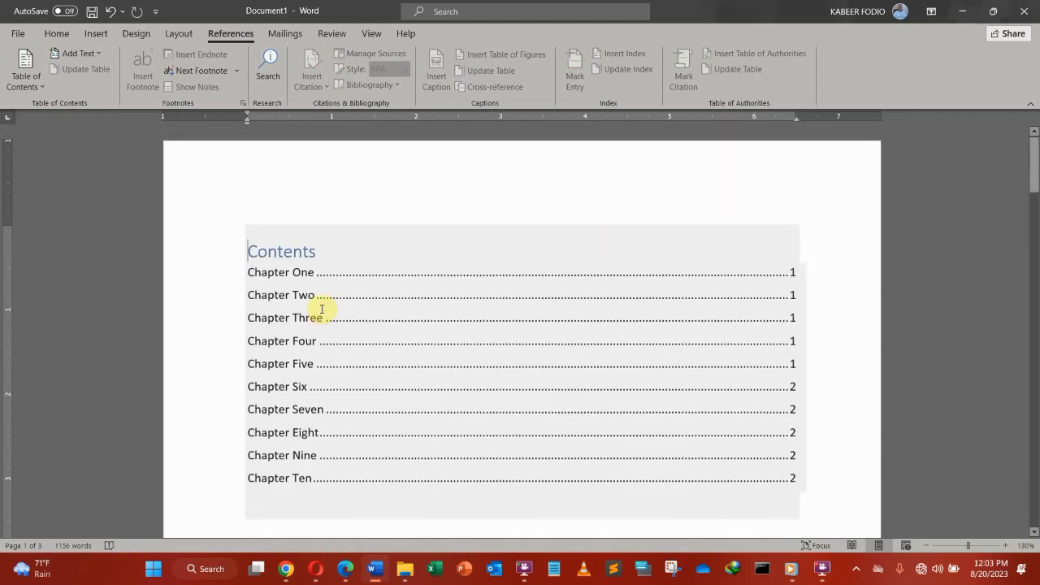
scroll(430, 292, "down", 3)
scroll(429, 292, "down", 3)
scroll(428, 291, "up", 6)
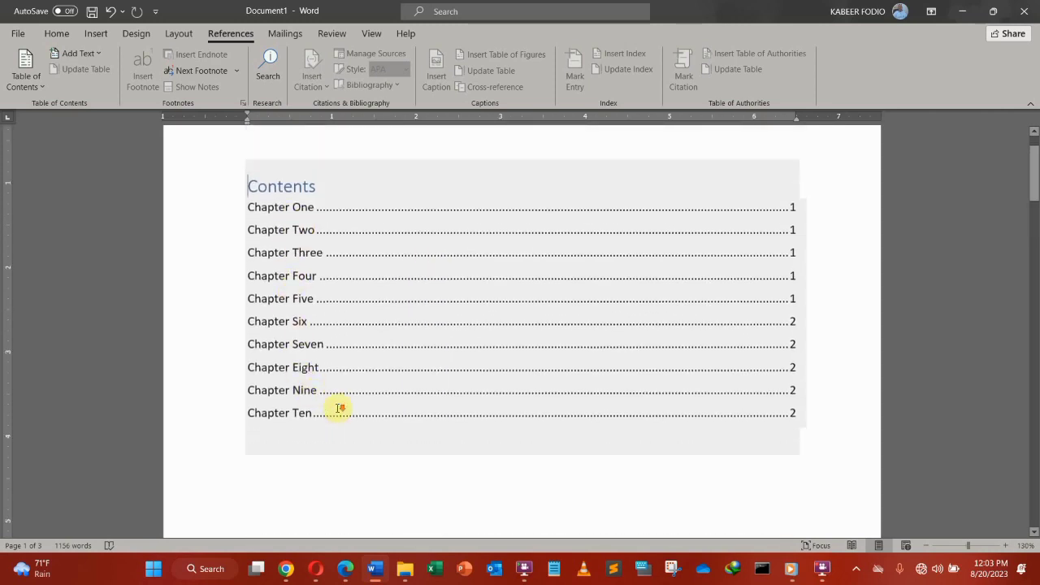
scroll(340, 405, "down", 10)
scroll(342, 404, "up", 10)
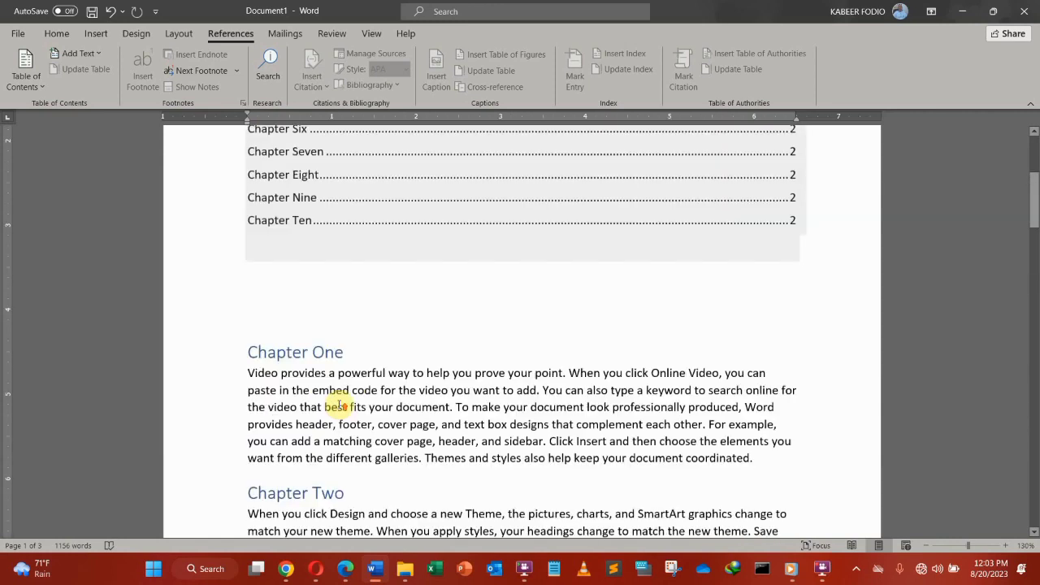
scroll(341, 401, "down", 2)
Step: Add blank lines so Chapter One starts on the page after the contents, then follow the Chapter Six link
left_click(310, 269)
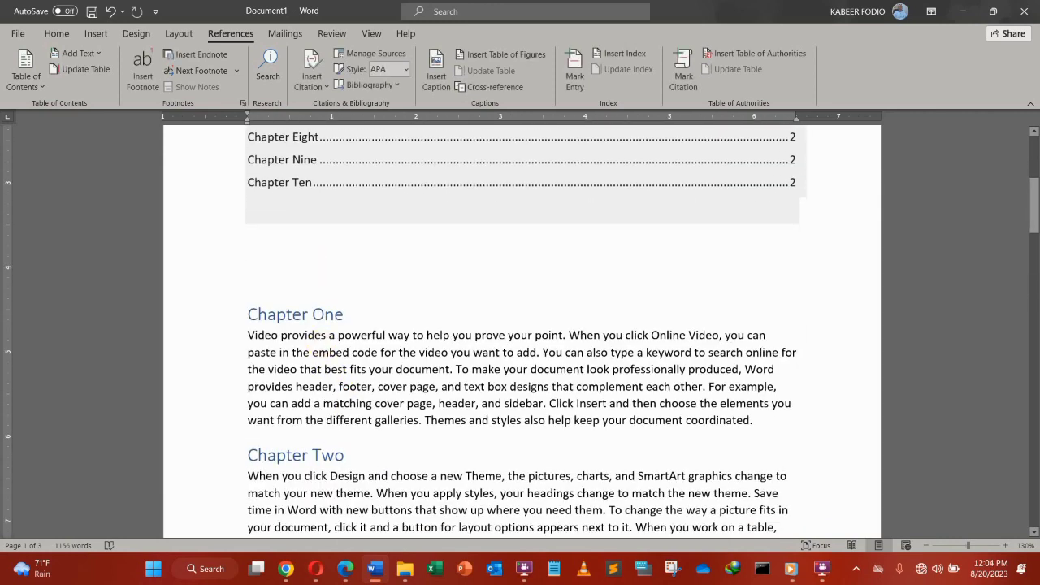
key("Return")
key("Return")
key("Return")
key("Return")
key("Return")
key("Return")
key("Return")
key("Return")
key("Return")
key("Return")
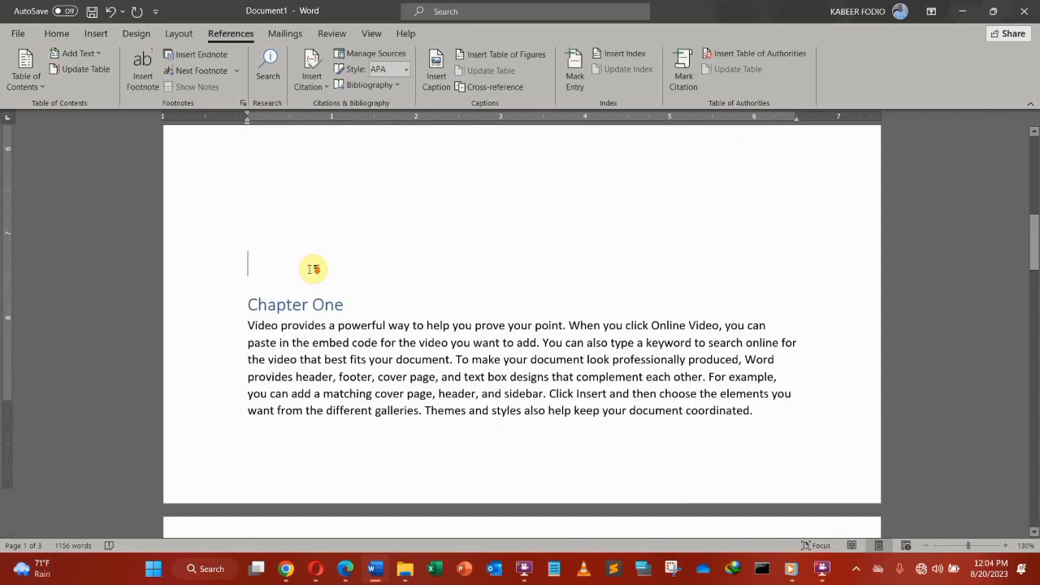
key("Return")
key("Return")
key("Return")
key("Return")
key("Return")
key("Return")
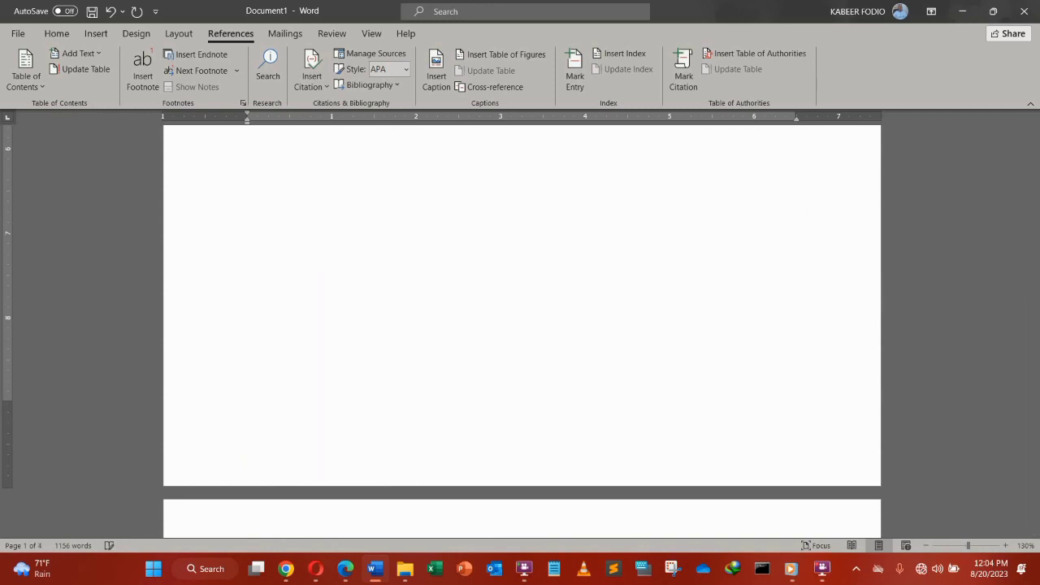
key("BackSpace")
key("BackSpace")
key("Return")
key("Return")
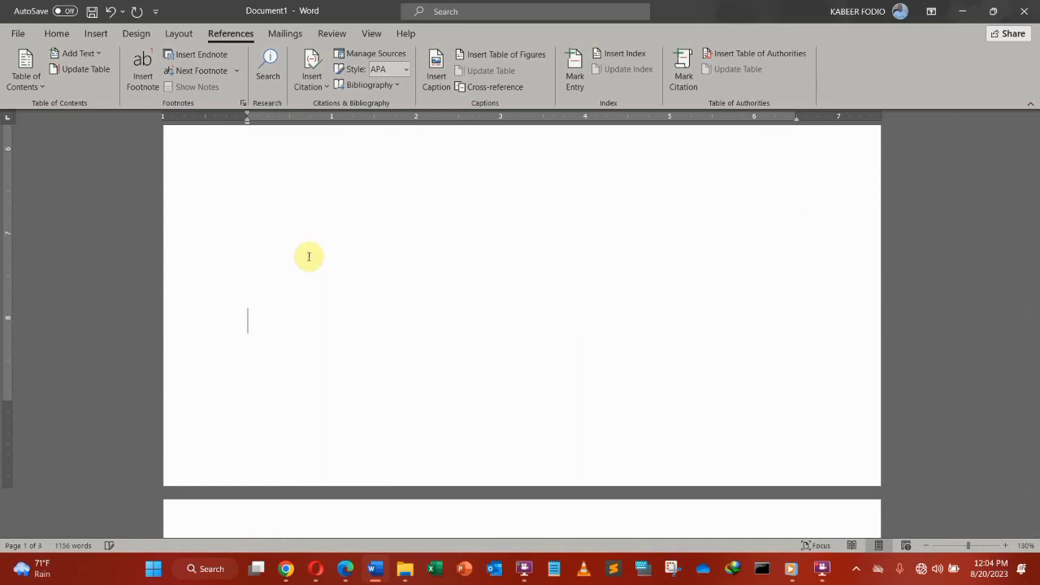
scroll(306, 251, "up", 8)
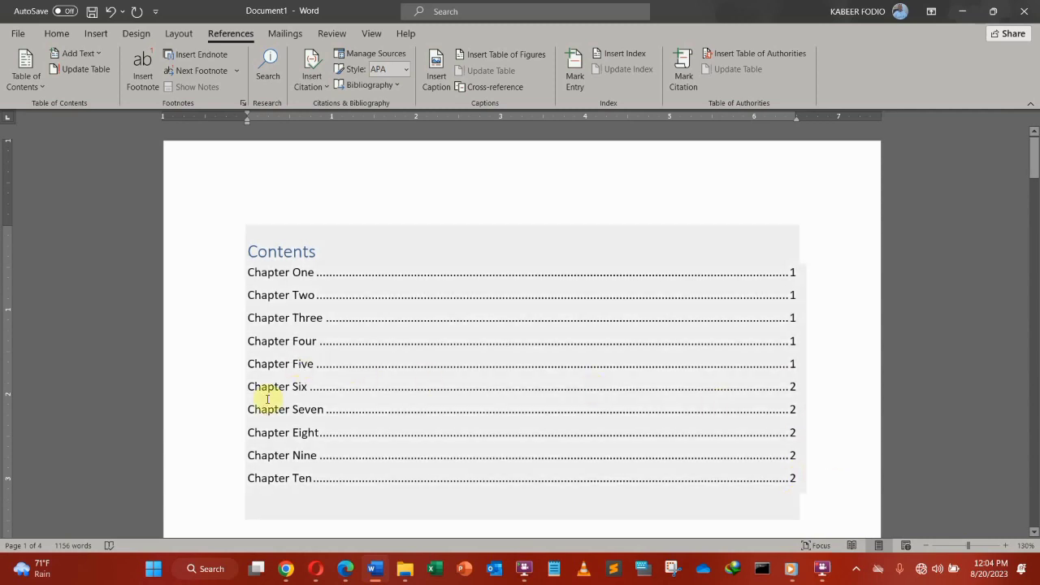
left_click(794, 386, "ctrl")
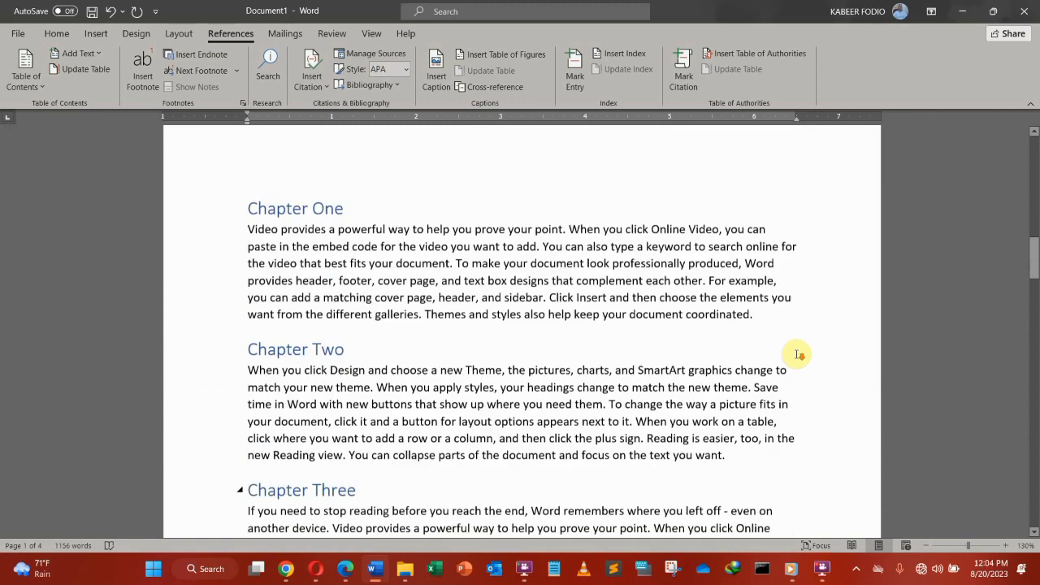
scroll(801, 348, "down", 6)
scroll(801, 348, "up", 5)
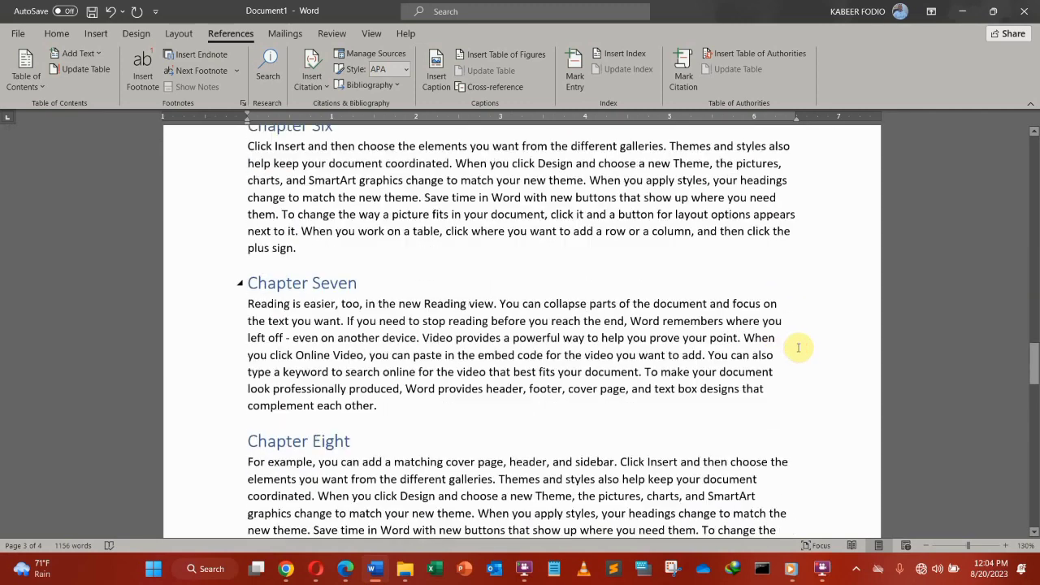
scroll(311, 178, "up", 2)
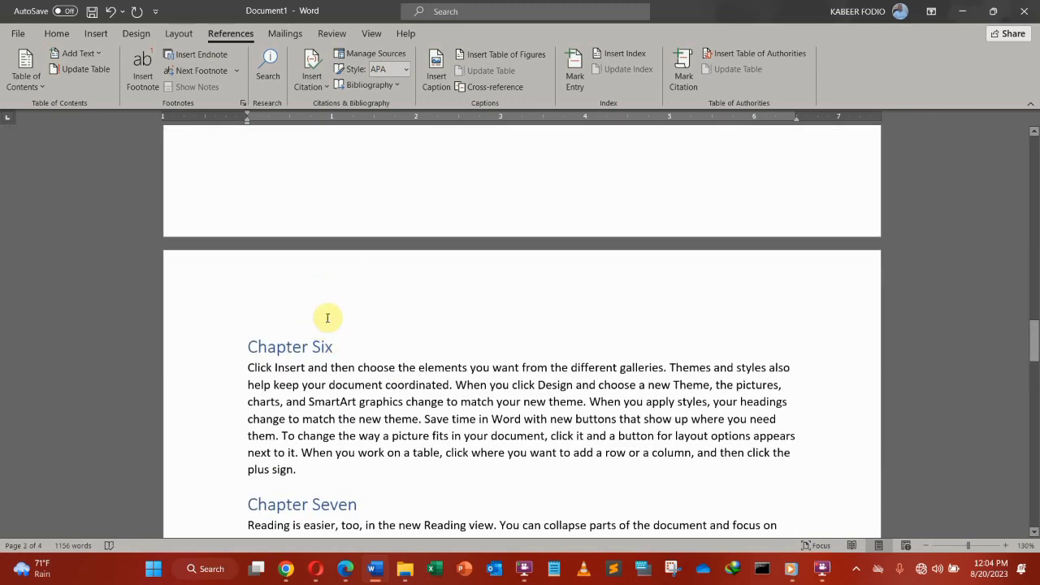
scroll(734, 400, "up", 3)
scroll(735, 400, "up", 1)
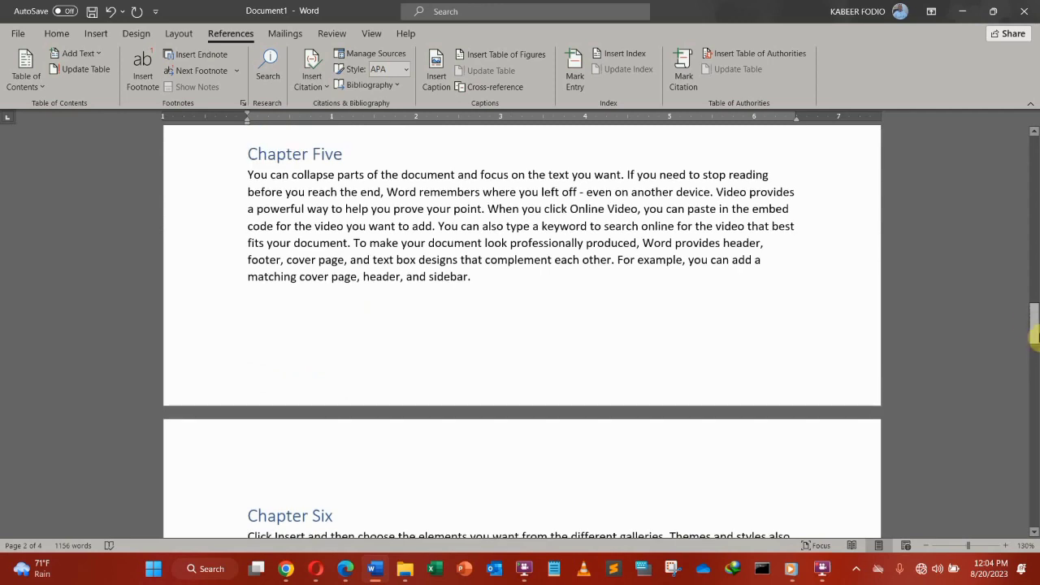
left_click_drag(1034, 336, 1034, 268)
scroll(715, 241, "up", 4)
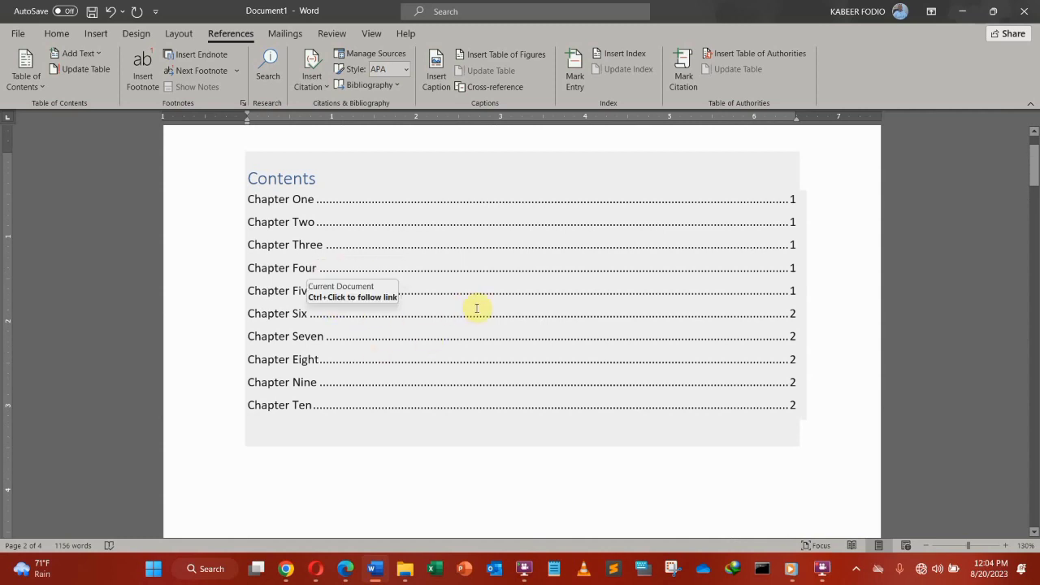
scroll(477, 308, "down", 10)
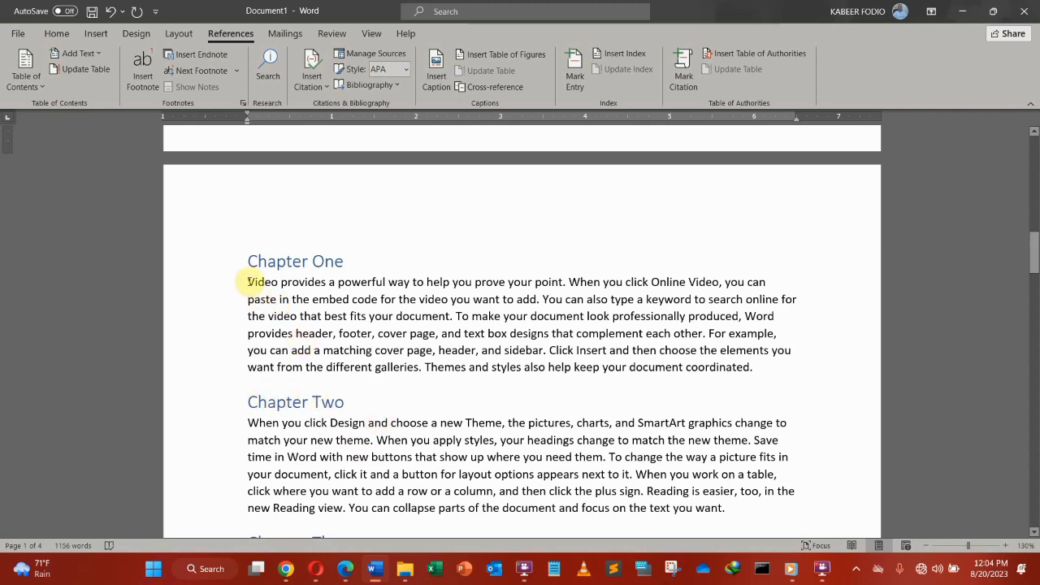
Step: Select 'Video provides' at the start of Chapter One's paragraph and bring up the Home styles
left_click_drag(248, 281, 274, 282)
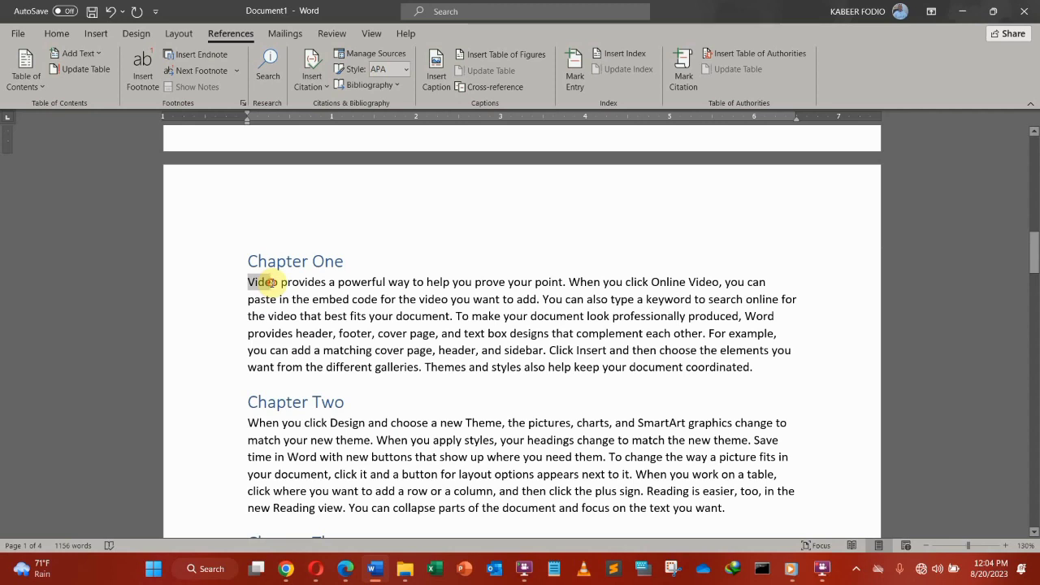
left_click(331, 333)
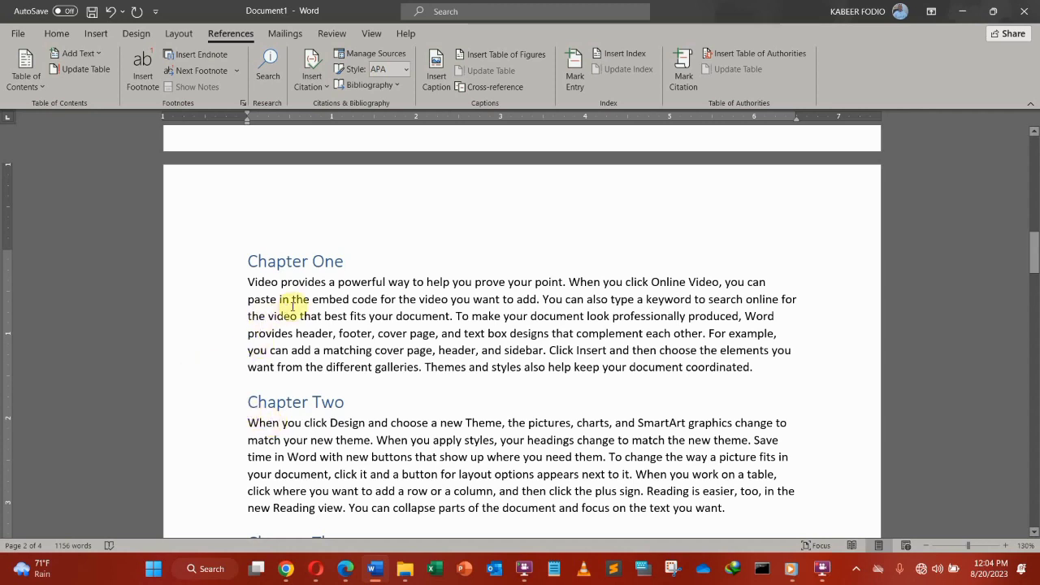
left_click_drag(246, 280, 329, 282)
left_click(56, 33)
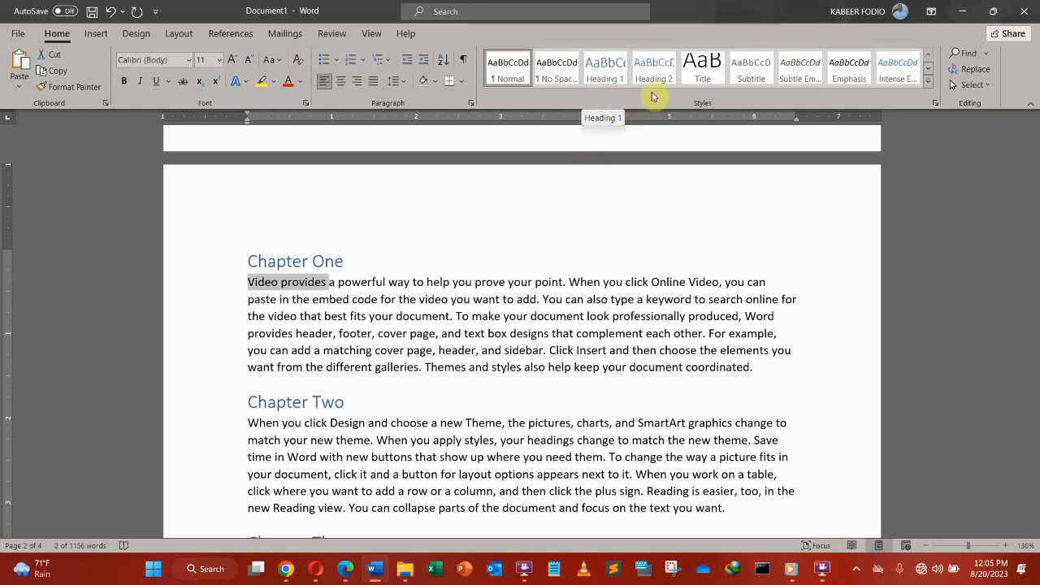
Step: Apply Heading 2 to the opening words of Chapters One–Five: Video provides, When you, If you, Themes and, You can
left_click(653, 70)
scroll(644, 147, "down", 3)
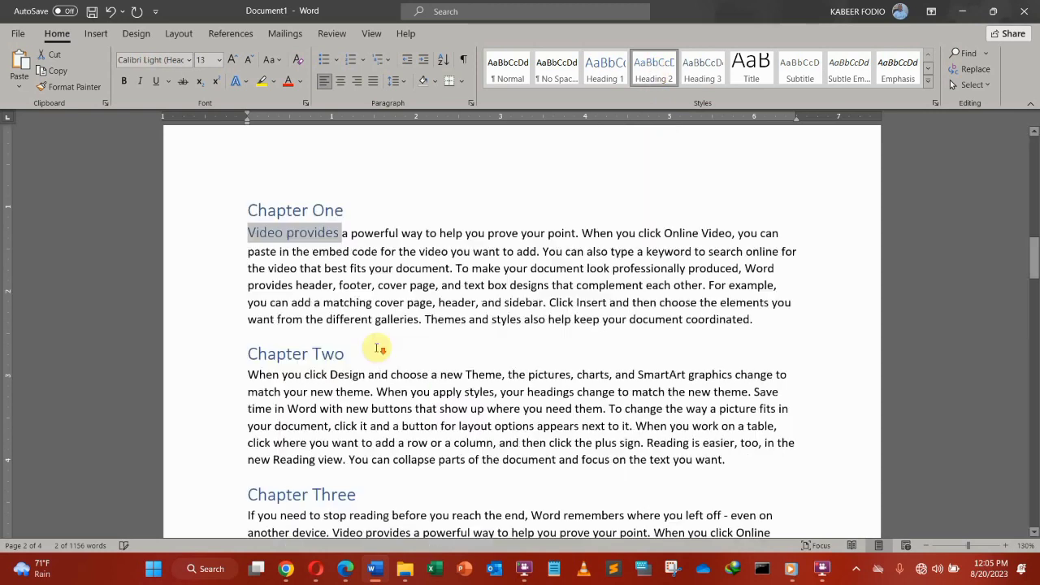
left_click_drag(246, 299, 302, 299)
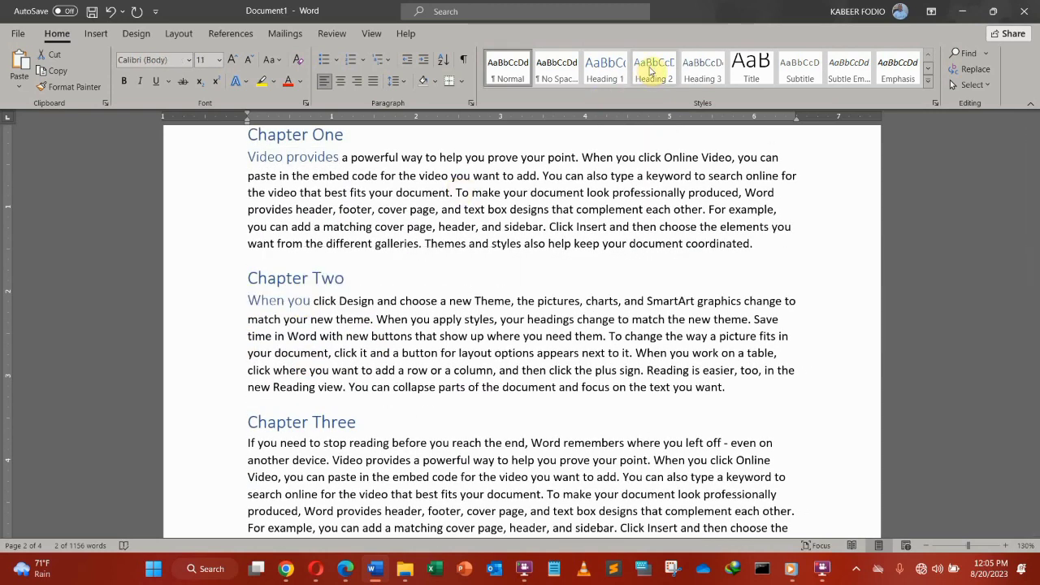
left_click(650, 71)
scroll(477, 423, "down", 3)
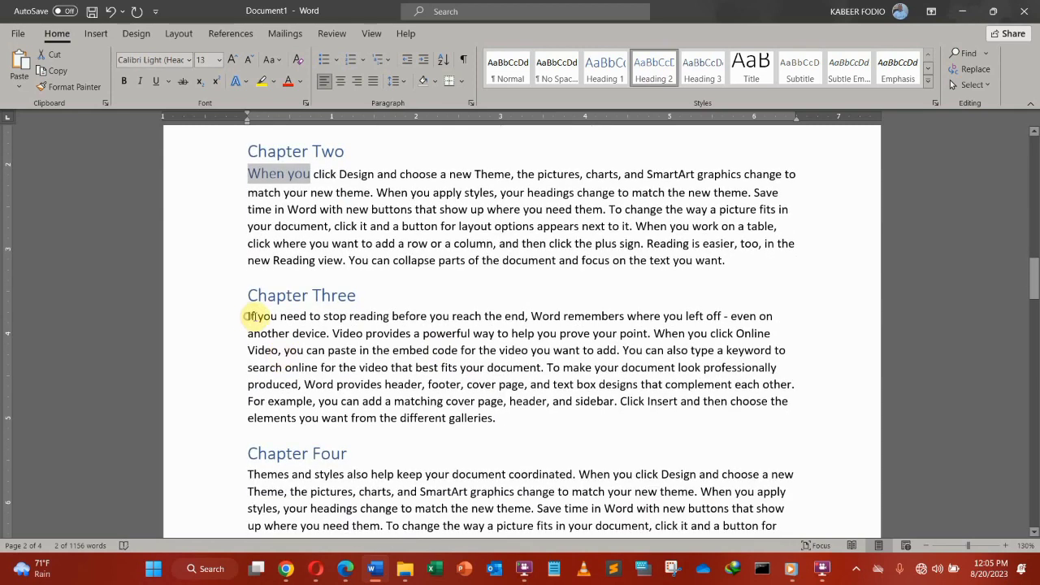
left_click_drag(246, 317, 284, 318)
left_click(655, 70)
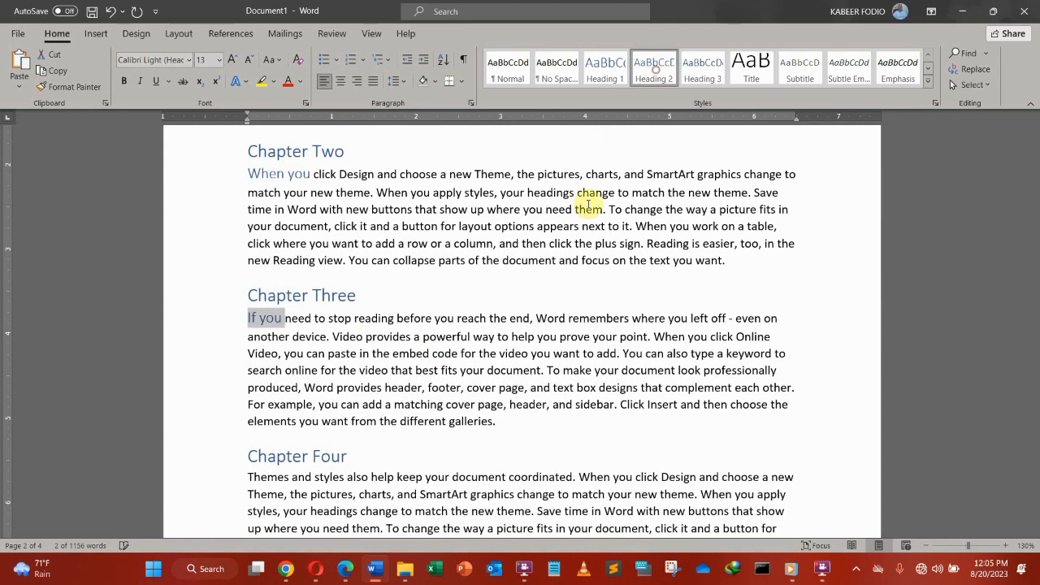
scroll(406, 395, "down", 2)
left_click_drag(249, 393, 312, 393)
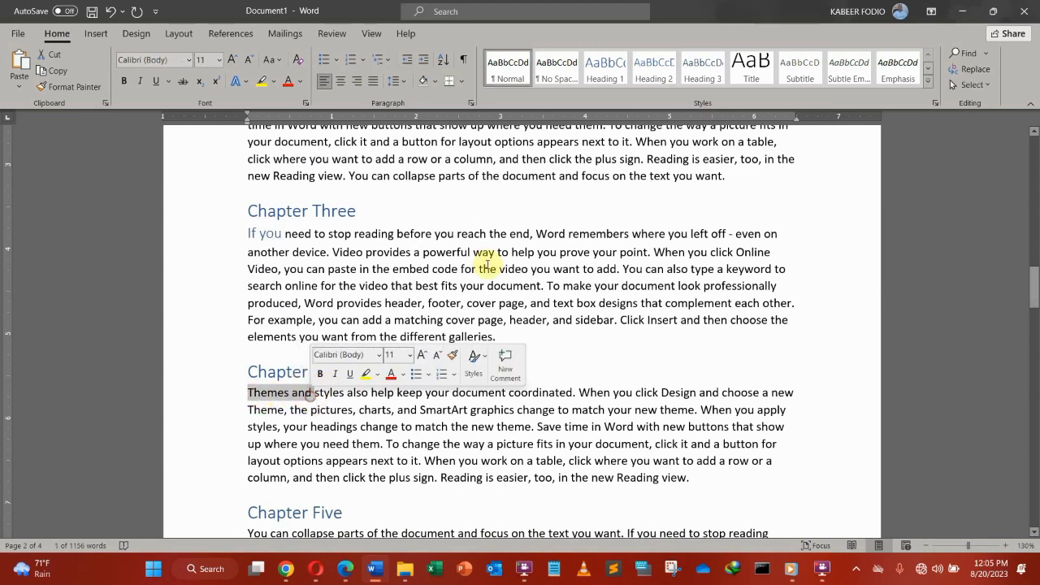
left_click(655, 70)
scroll(252, 391, "down", 3)
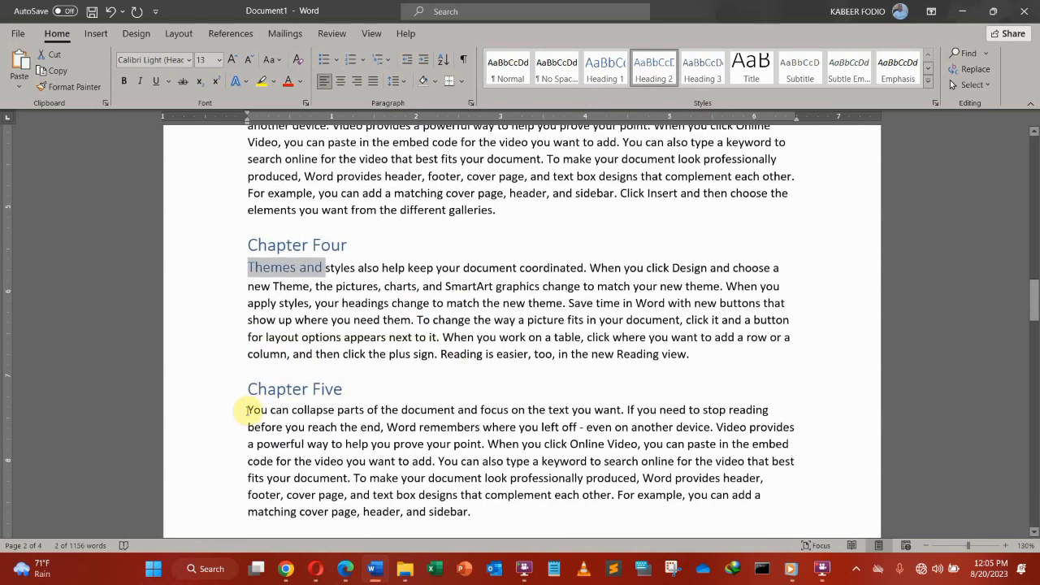
left_click_drag(248, 411, 289, 411)
left_click(655, 70)
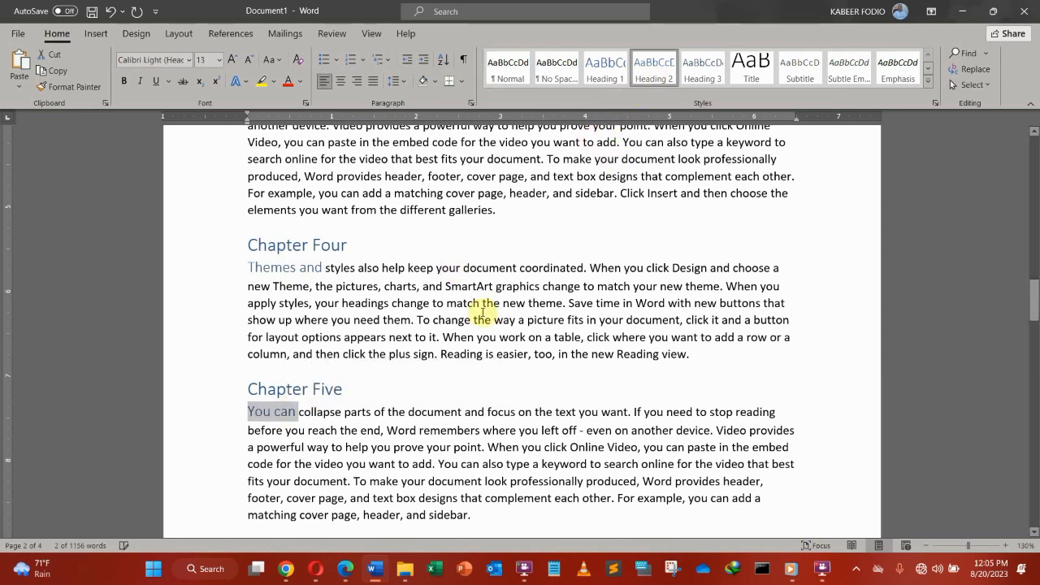
Step: Apply Heading 2 to Chapters Six–Ten openings: Click Insert, Reading is, For example, When you, To make
scroll(304, 363, "down", 8)
left_click_drag(248, 337, 289, 338)
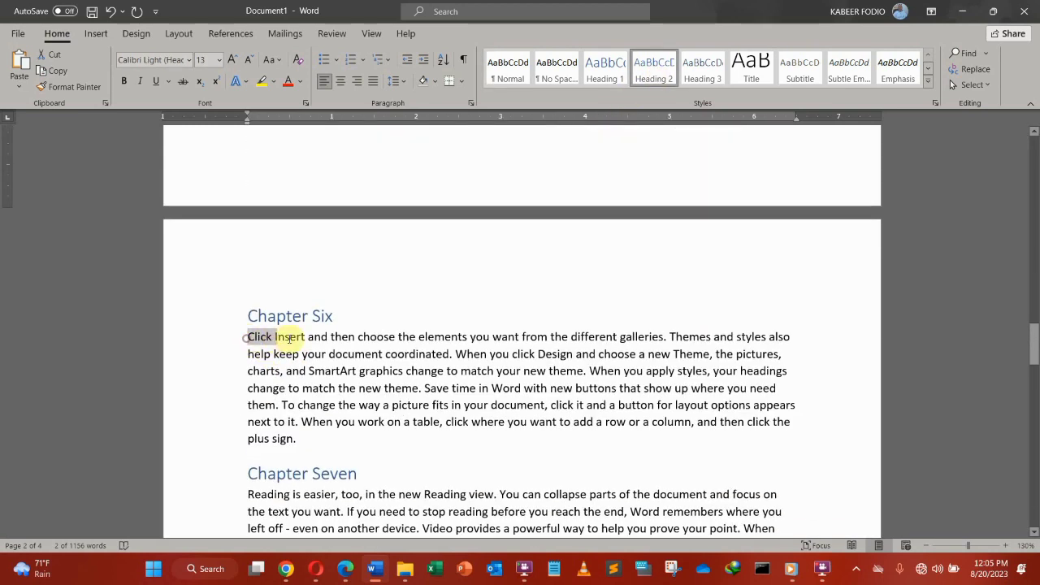
left_click(655, 71)
scroll(286, 333, "down", 4)
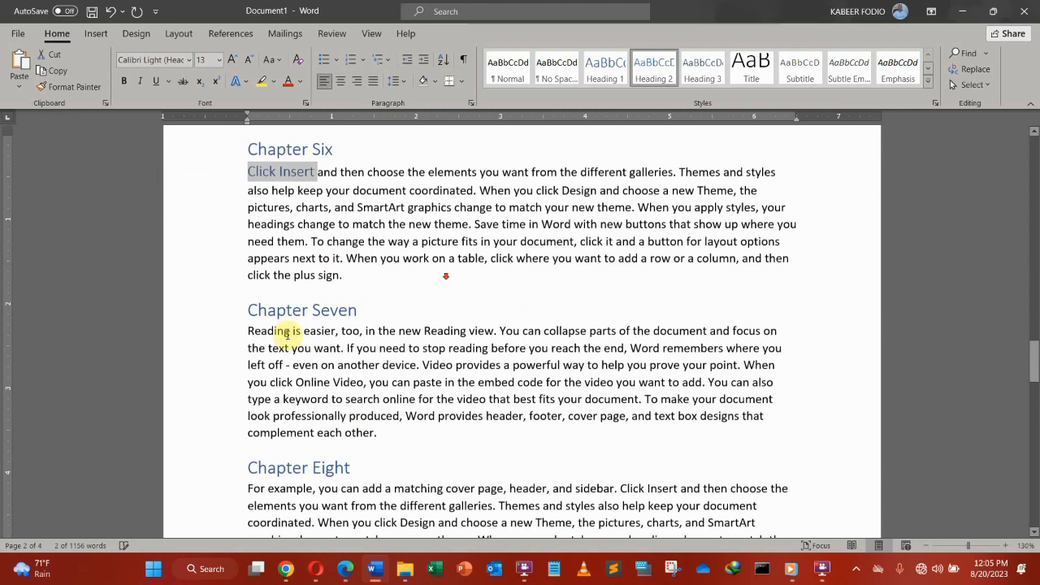
left_click_drag(248, 331, 301, 331)
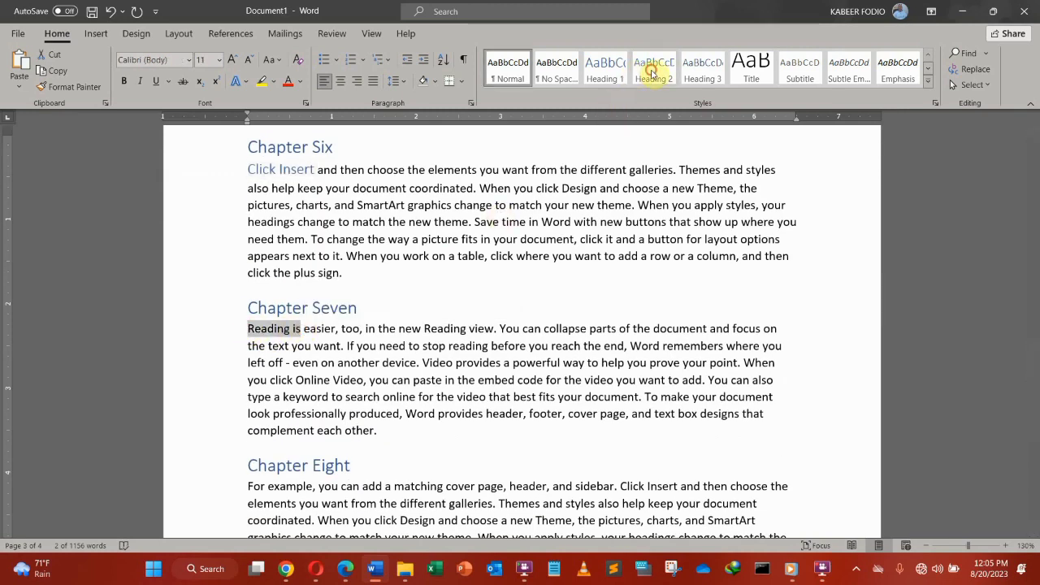
left_click(652, 71)
scroll(430, 285, "down", 4)
left_click_drag(248, 320, 324, 320)
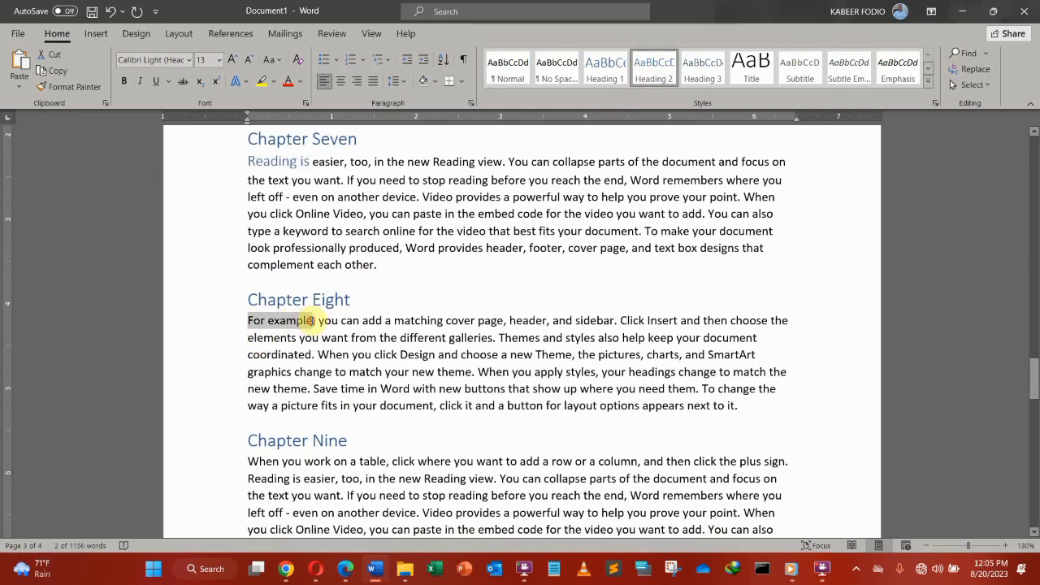
left_click(655, 69)
scroll(247, 309, "down", 3)
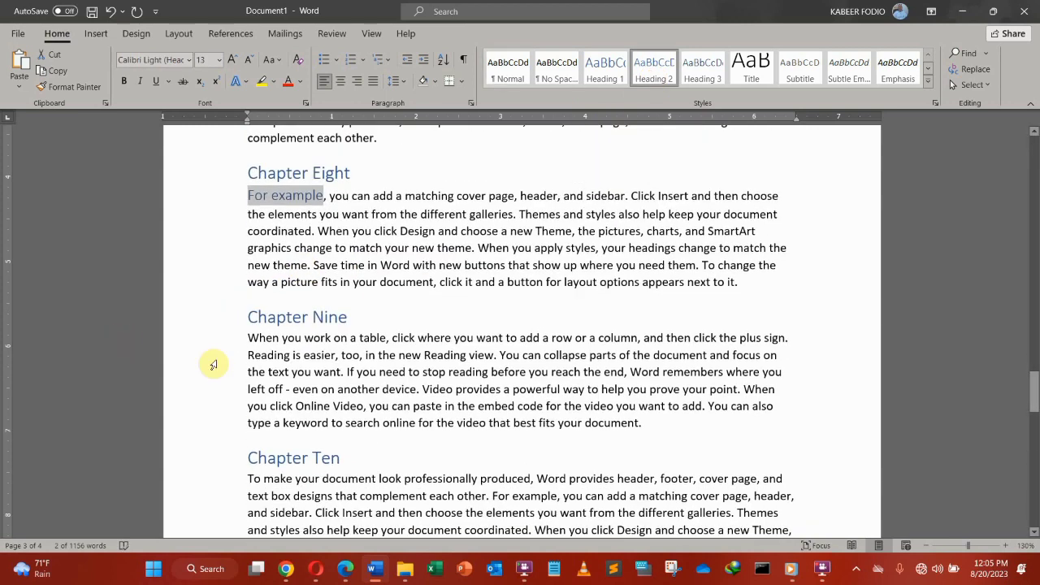
left_click_drag(248, 337, 312, 337)
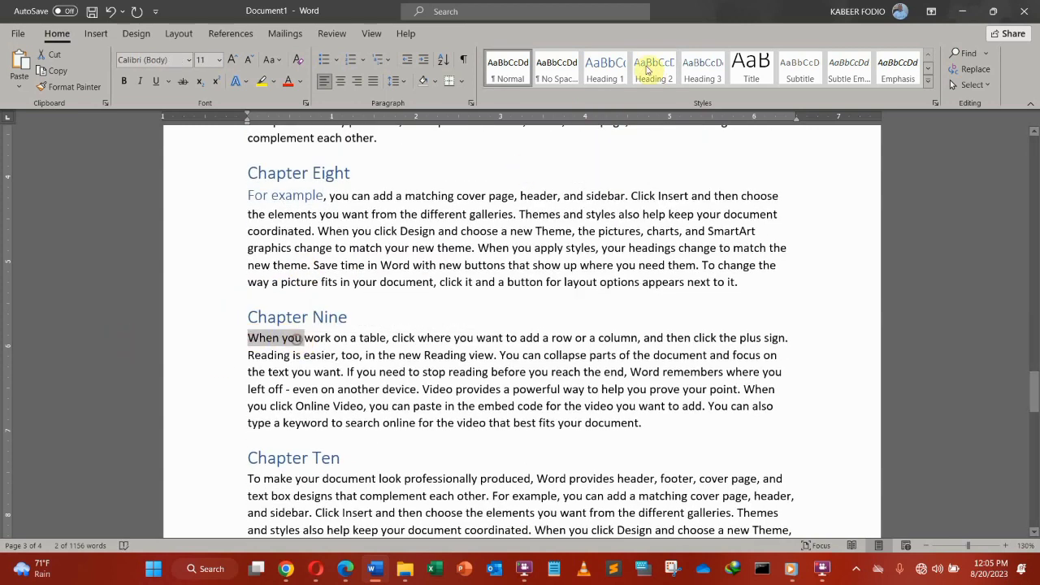
left_click(655, 70)
scroll(274, 435, "down", 3)
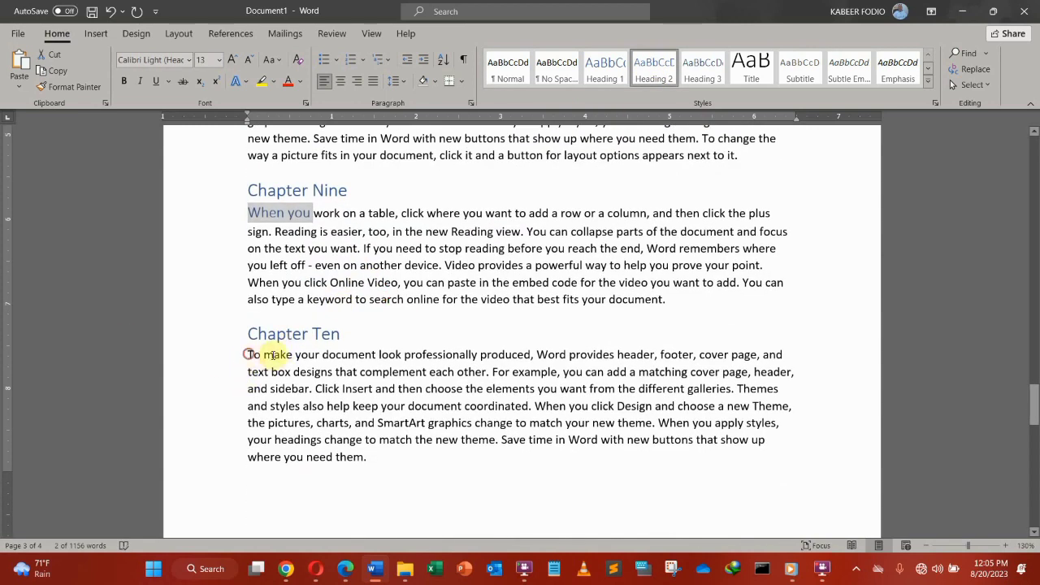
left_click_drag(248, 354, 301, 355)
left_click(654, 70)
Step: Scroll back through the document and check the style of the Chapter One heading
scroll(334, 304, "down", 3)
scroll(334, 304, "down", 3)
scroll(297, 349, "up", 10)
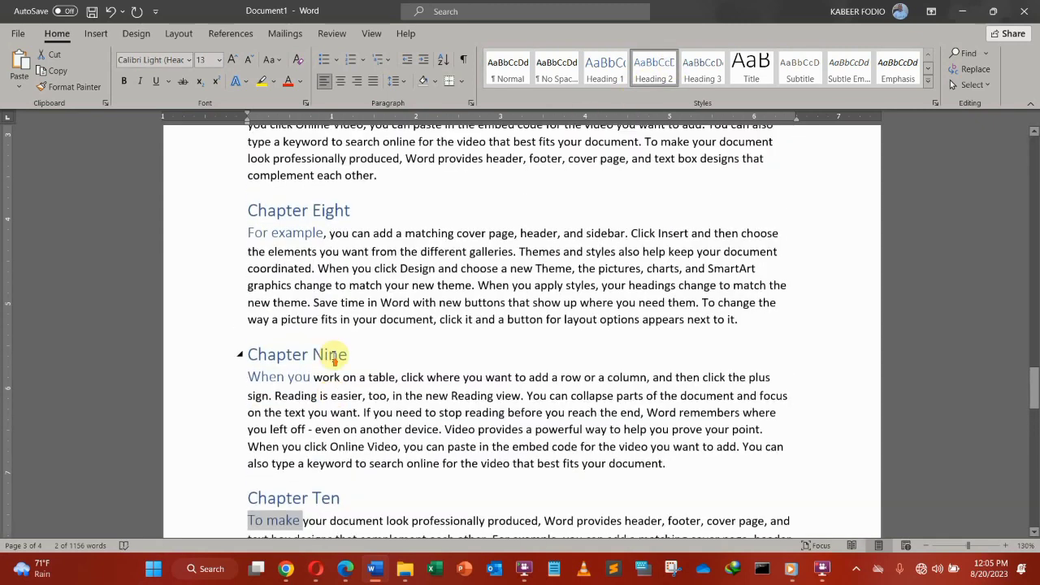
scroll(334, 361, "up", 10)
scroll(312, 370, "up", 10)
scroll(318, 359, "down", 8)
left_click(371, 267)
scroll(352, 307, "up", 7)
scroll(352, 308, "up", 7)
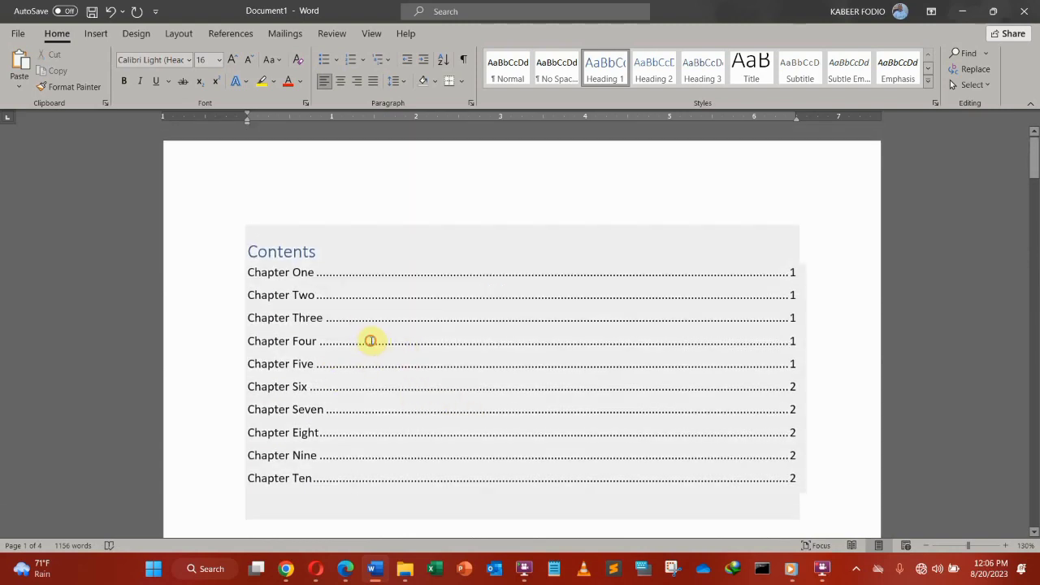
Step: Update the entire table of contents so each chapter shows its Heading 2 subentry
left_click(370, 340)
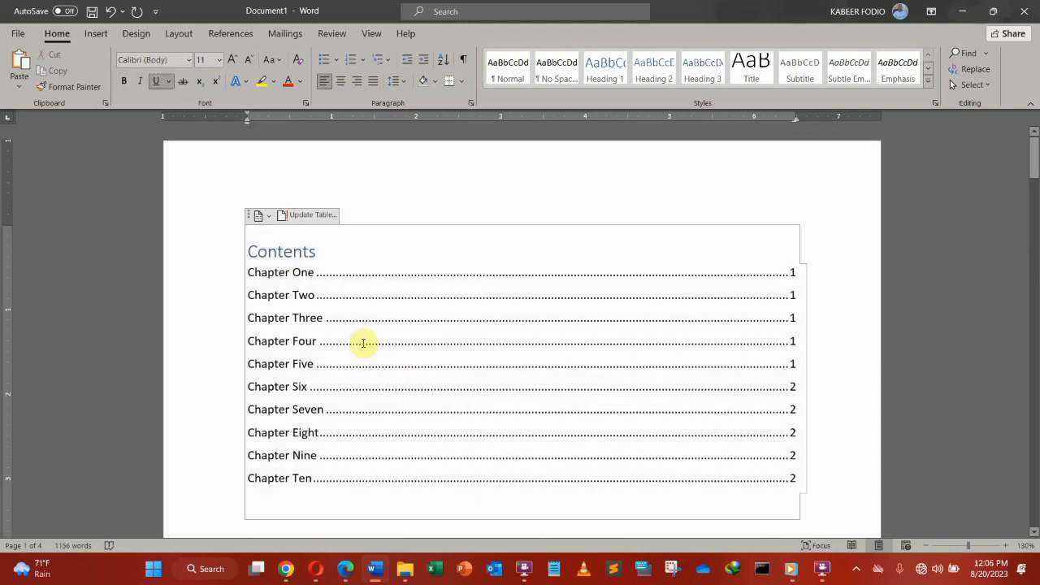
left_click(302, 217)
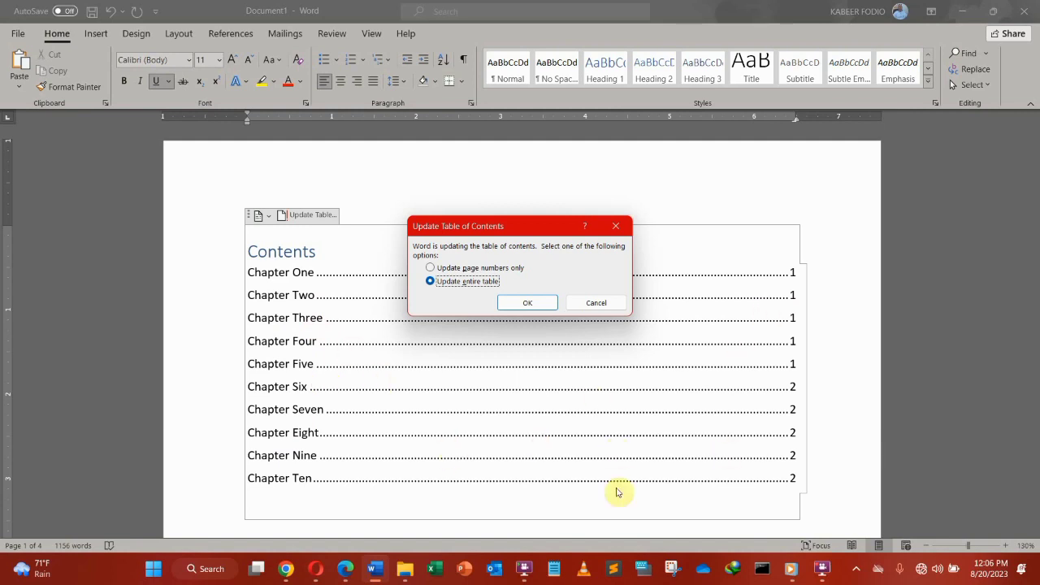
left_click(430, 282)
left_click(526, 305)
scroll(429, 331, "down", 3)
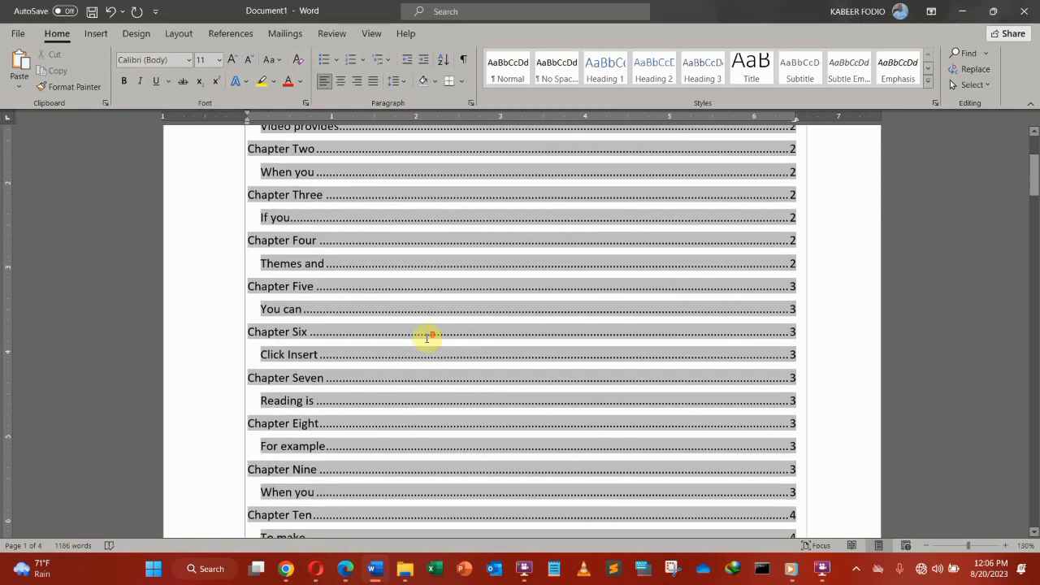
scroll(426, 339, "down", 5)
scroll(399, 349, "up", 1)
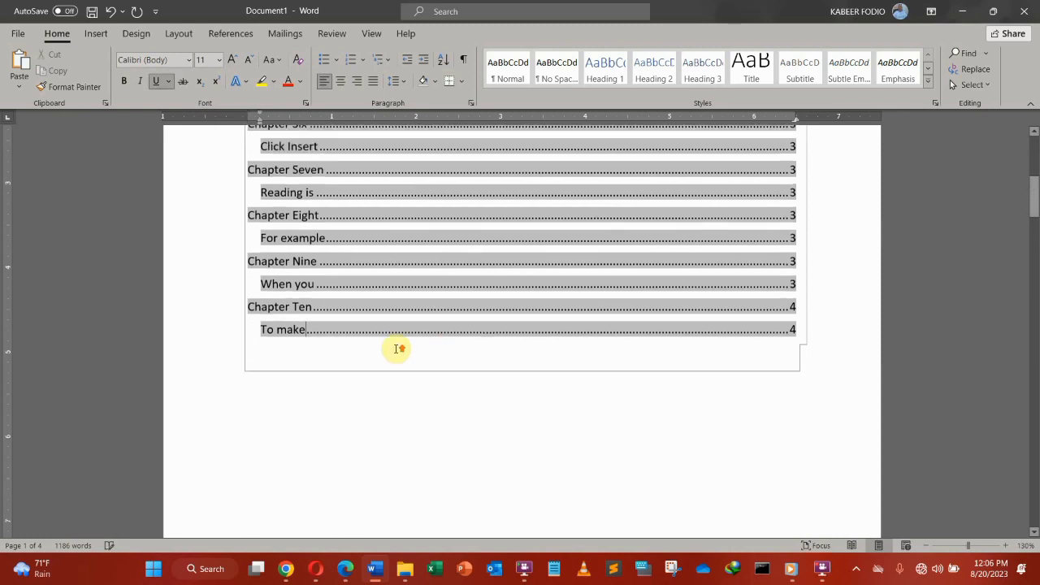
scroll(399, 346, "up", 6)
left_click(427, 324)
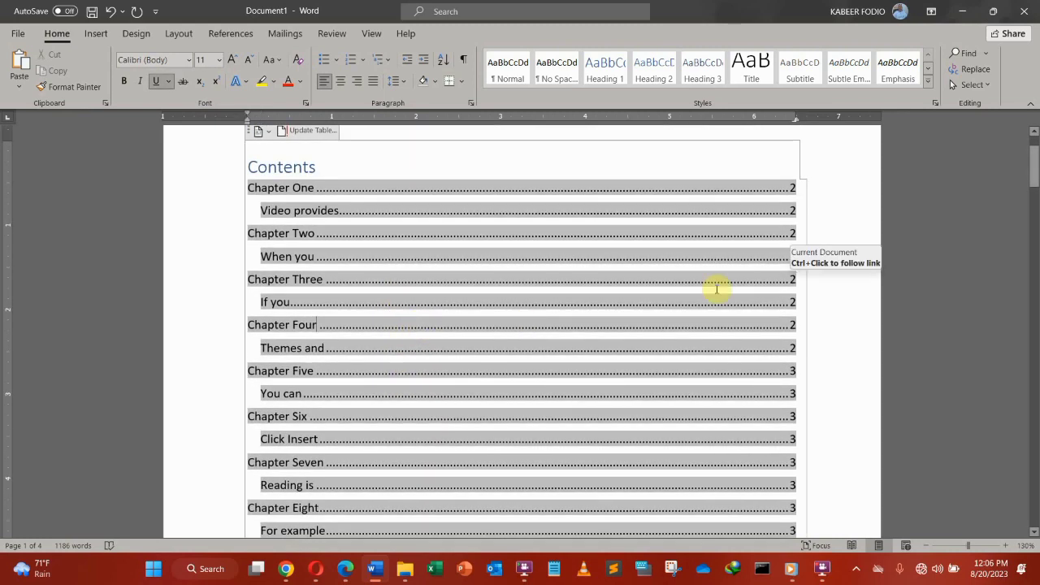
scroll(717, 289, "down", 3)
left_click(715, 415)
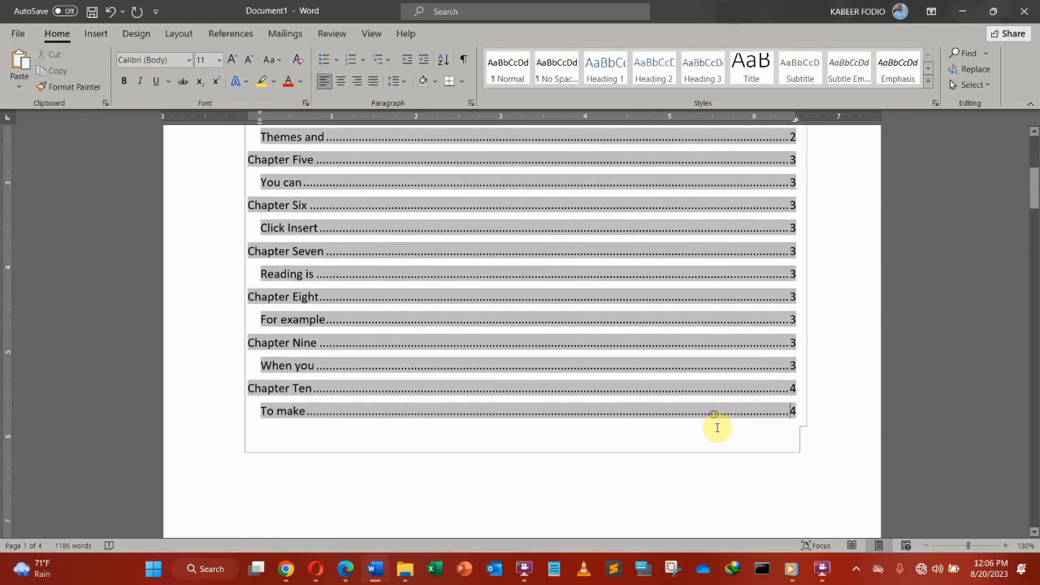
left_click(713, 361)
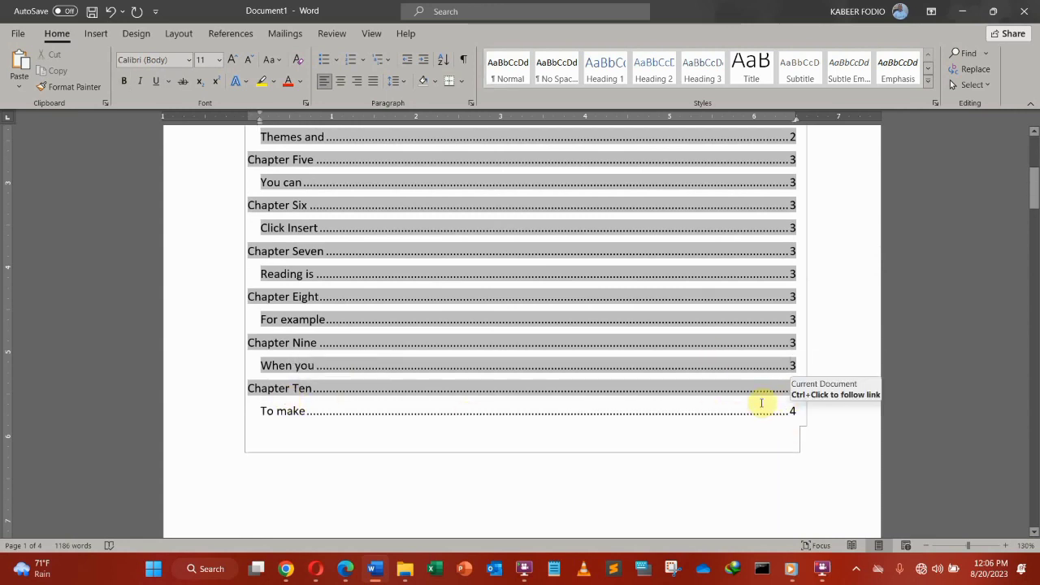
left_click_drag(1026, 203, 990, 481)
scroll(430, 346, "up", 4)
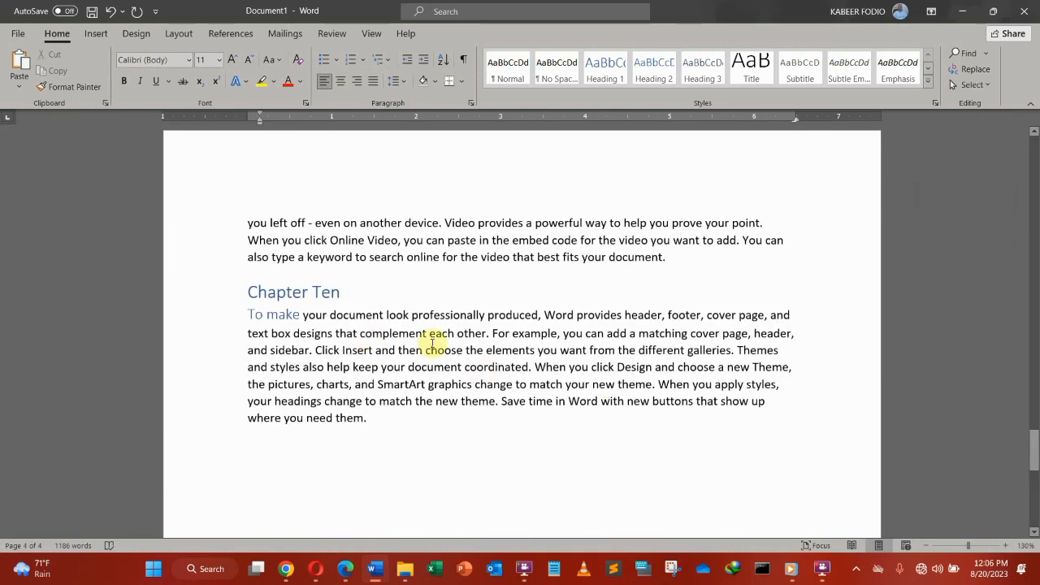
left_click_drag(1036, 467, 1037, 171)
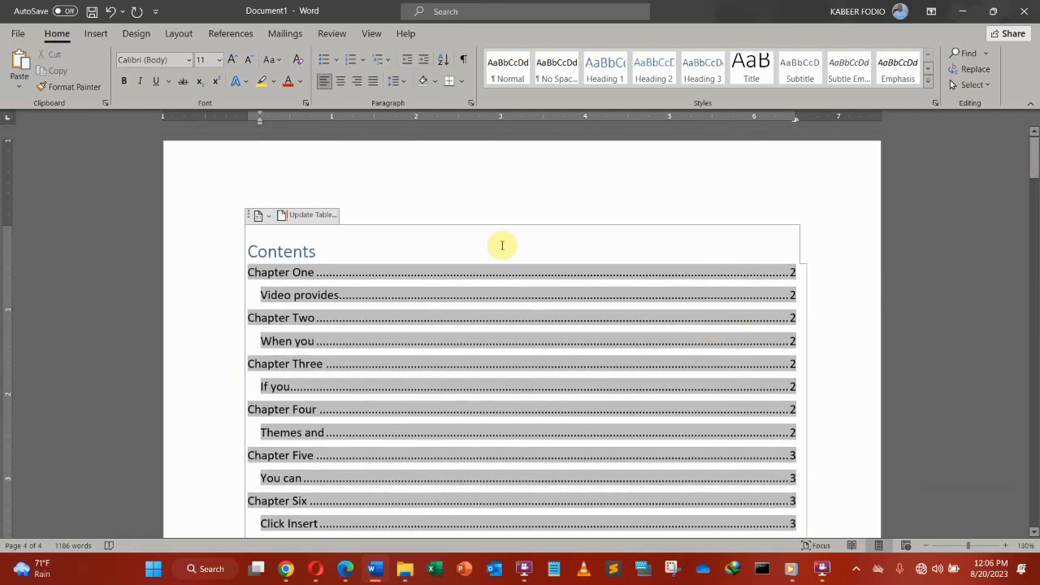
left_click(368, 215)
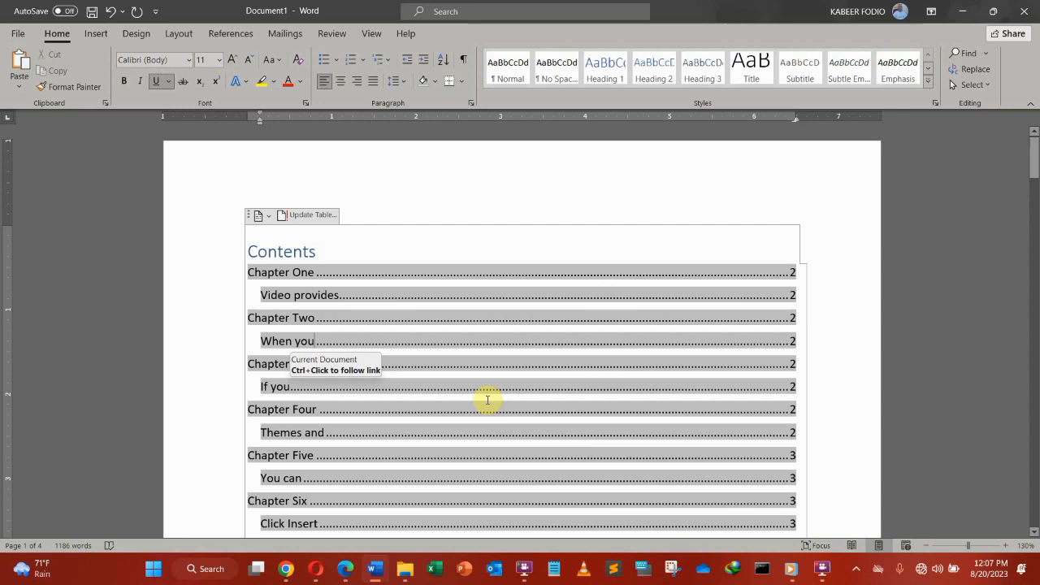
Step: Rebuild the entire table of contents once more, then scroll through the chapters to review them
left_click(302, 215)
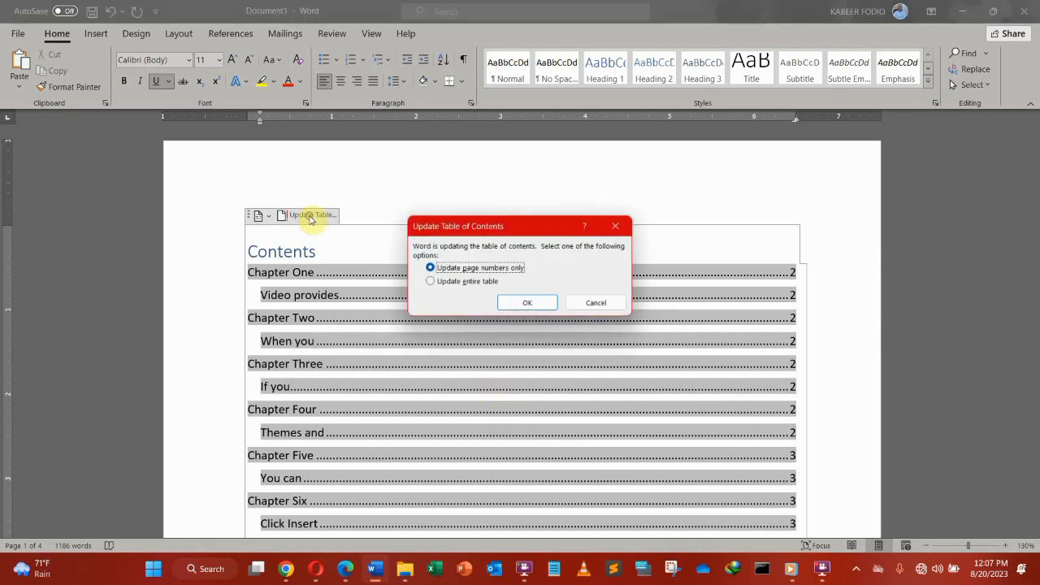
left_click(529, 303)
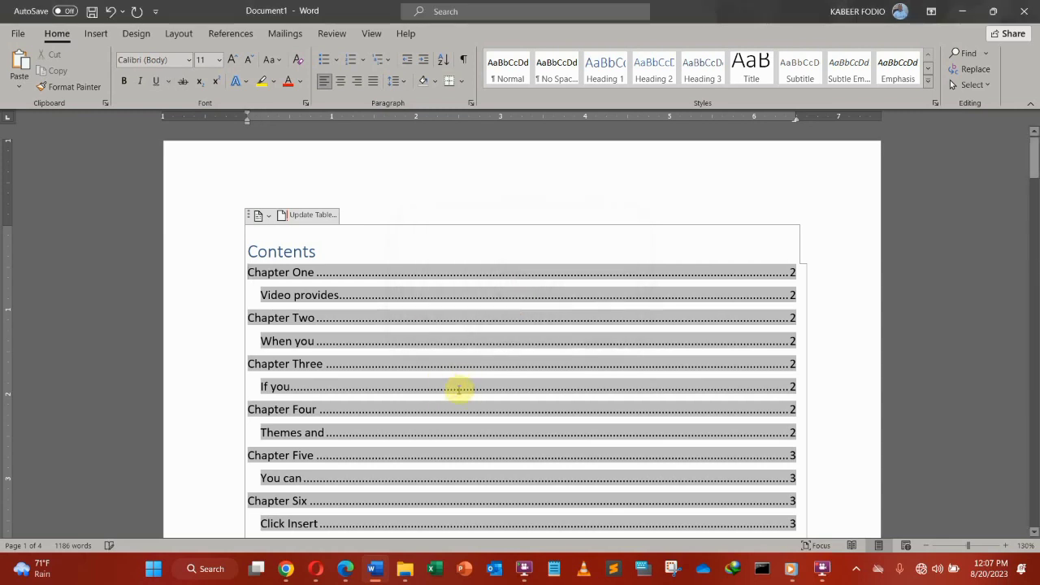
scroll(508, 365, "down", 6)
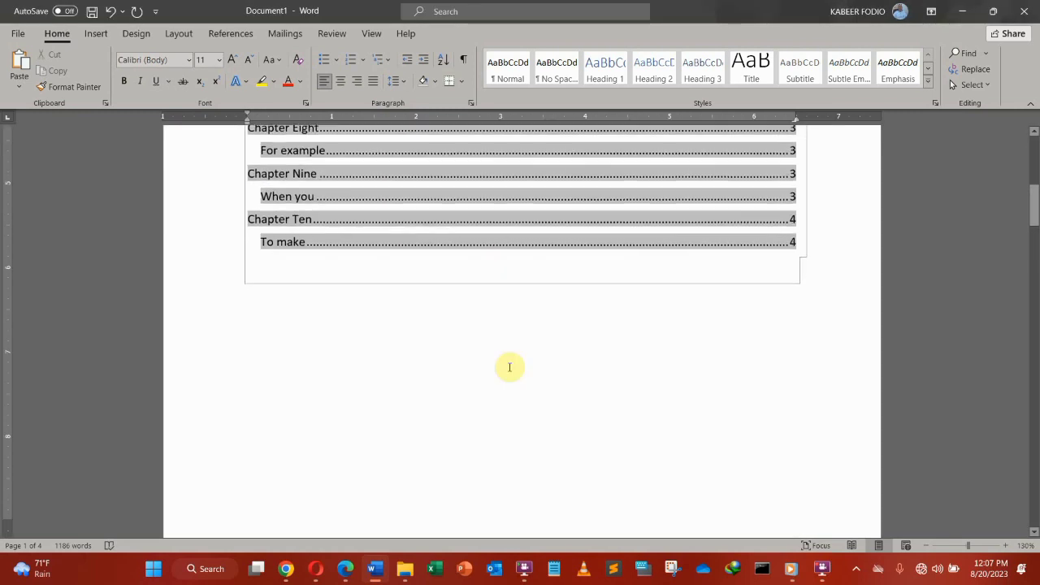
scroll(385, 371, "down", 8)
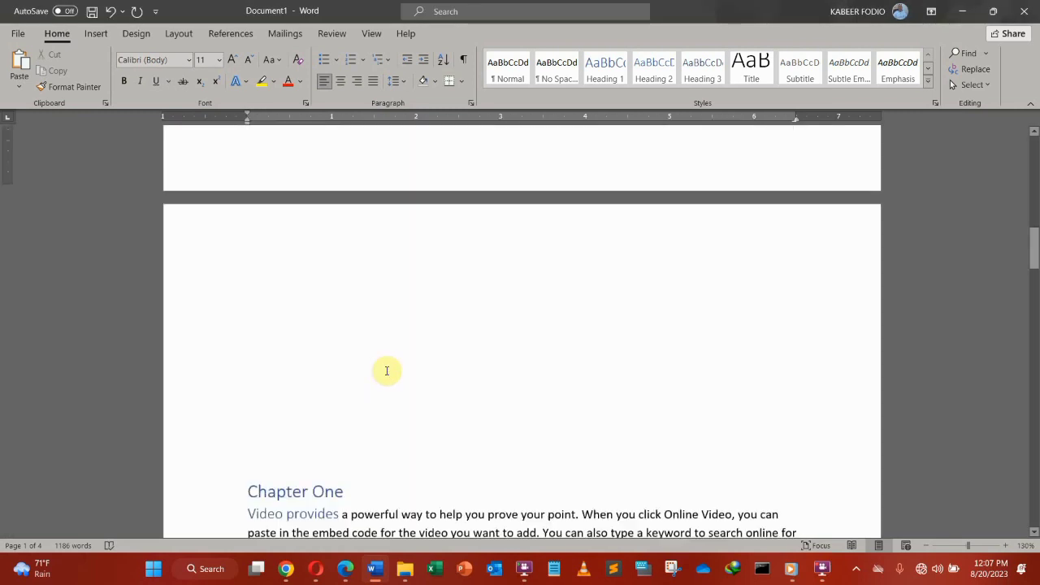
scroll(388, 371, "up", 3)
scroll(388, 370, "up", 2)
scroll(386, 370, "down", 10)
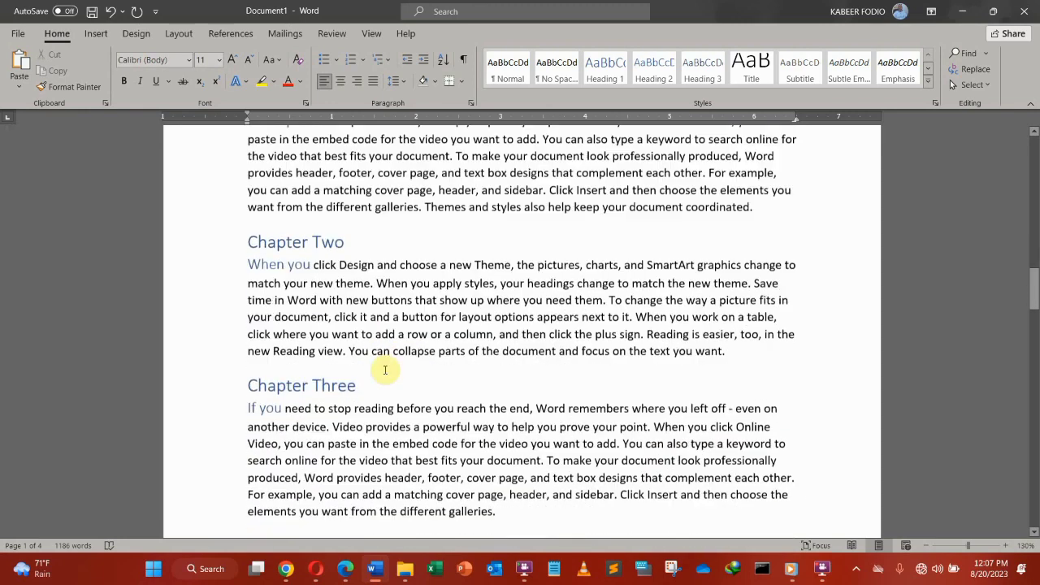
scroll(385, 371, "down", 8)
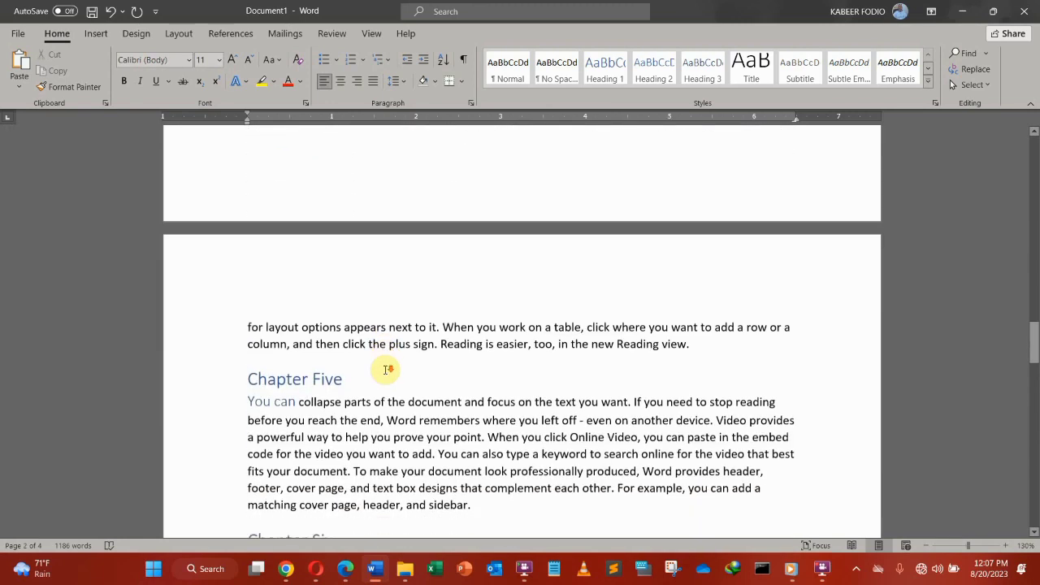
scroll(384, 371, "down", 6)
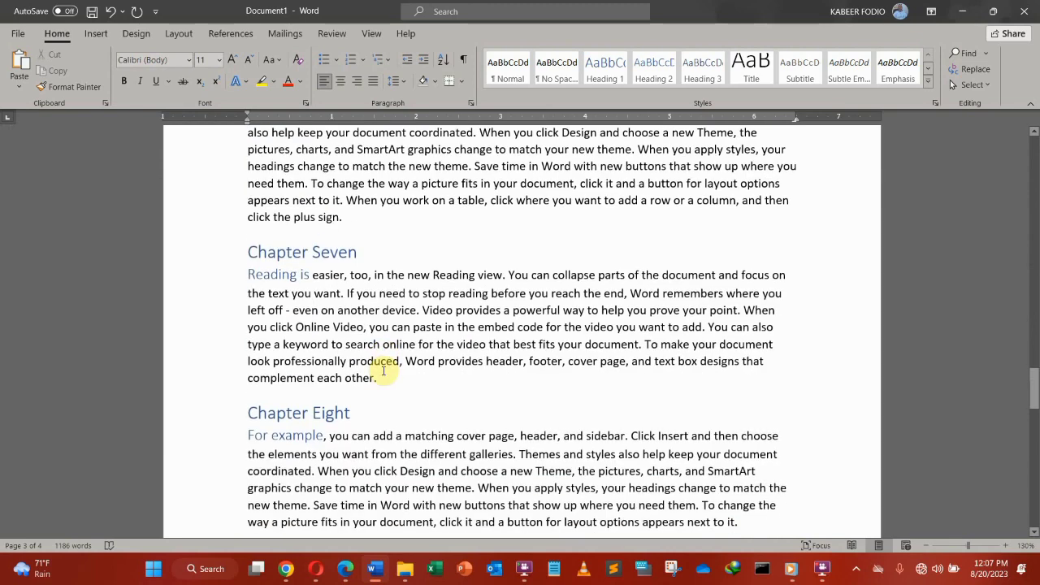
scroll(383, 366, "down", 5)
scroll(383, 370, "down", 8)
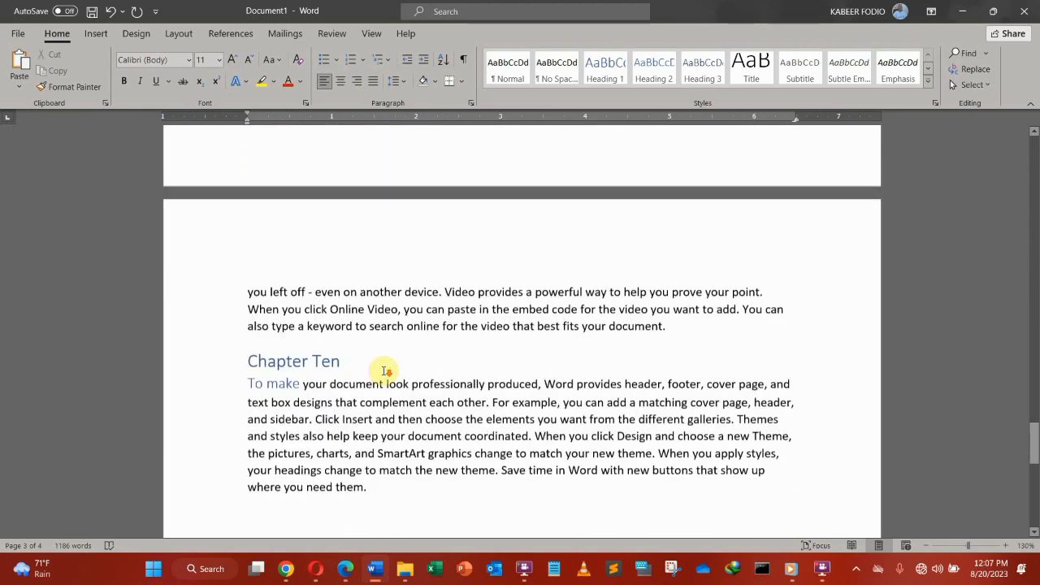
scroll(384, 370, "up", 14)
scroll(384, 371, "up", 15)
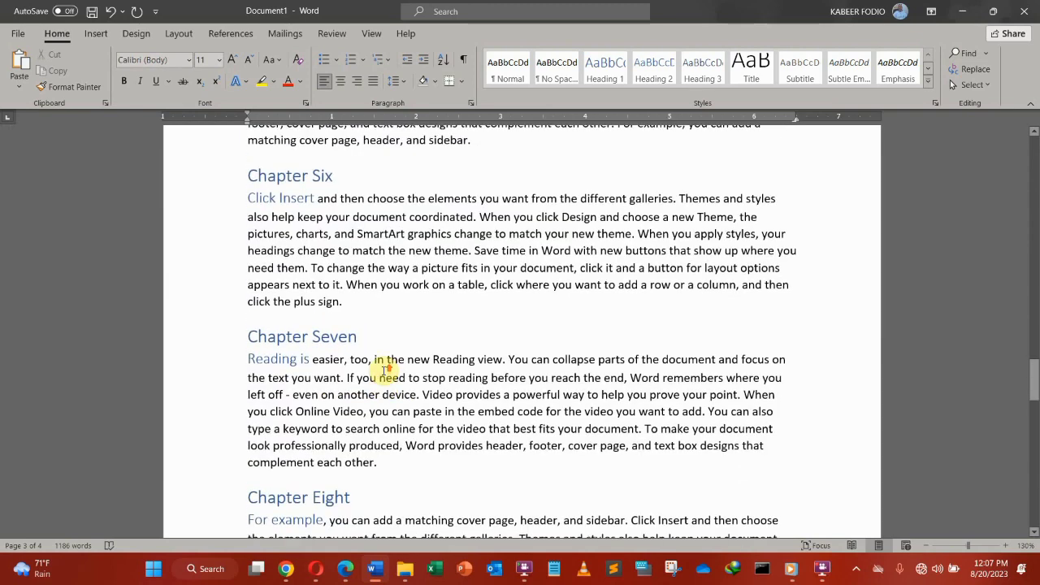
scroll(384, 371, "up", 3)
scroll(381, 382, "down", 10)
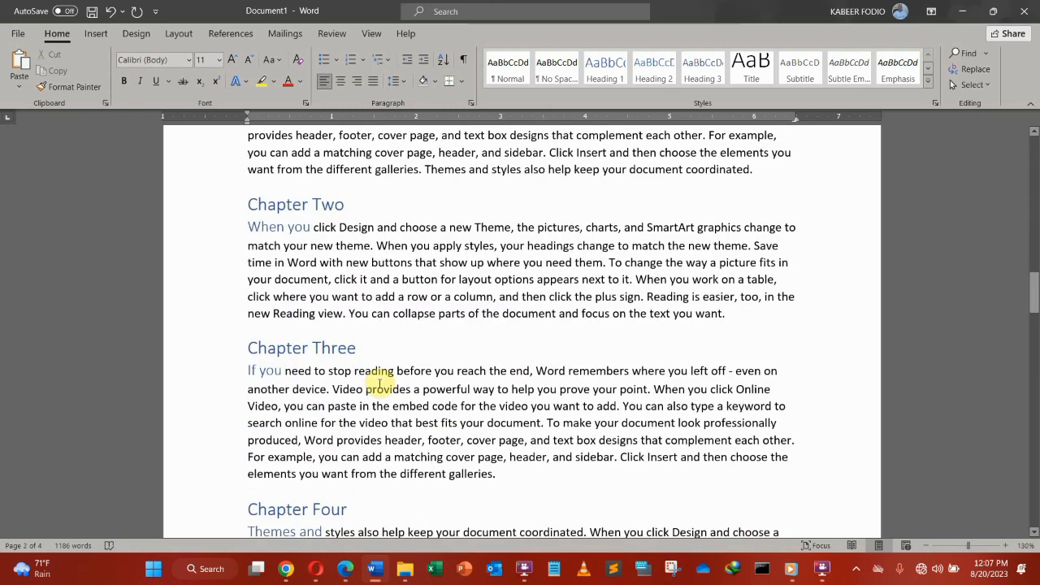